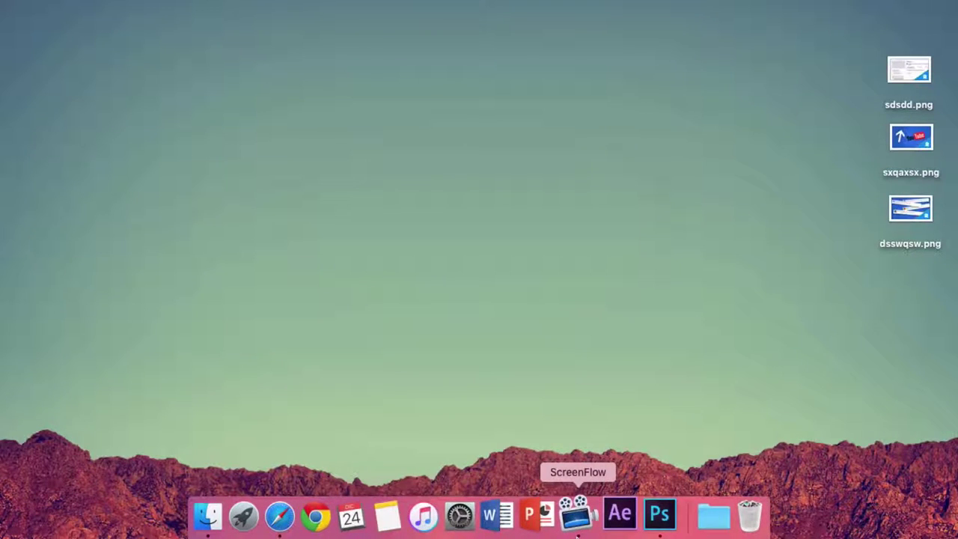
# Switch to ScreenFlow and shrink the empty project window so the desktop shows beside it.
pyautogui.click(577, 517)
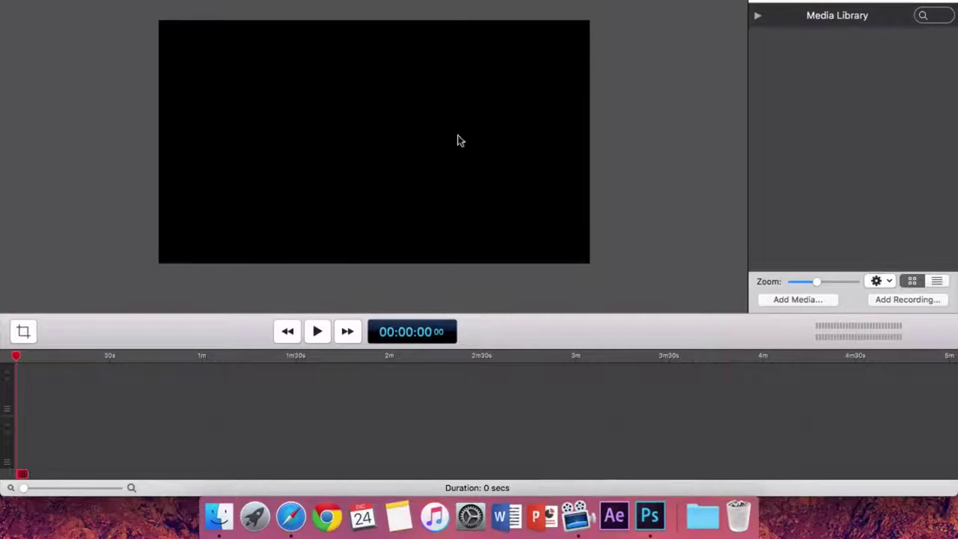
pyautogui.moveTo(954, 490); pyautogui.dragTo(884, 430)
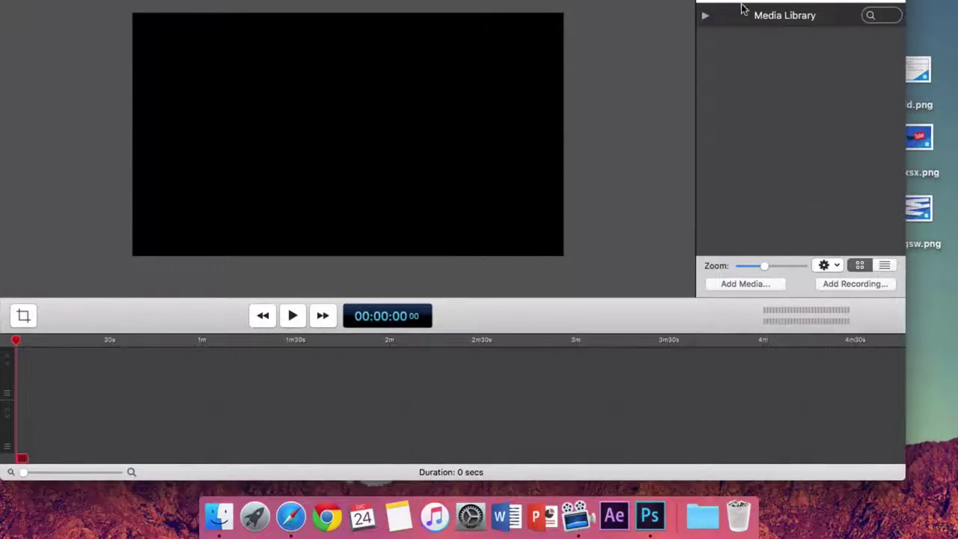
# Look through the project's property inspectors, including the Video, Audio and Text settings.
pyautogui.click(719, 2)
pyautogui.click(762, 2)
pyautogui.click(788, 3)
pyautogui.click(813, 3)
pyautogui.click(840, 3)
pyautogui.click(868, 2)
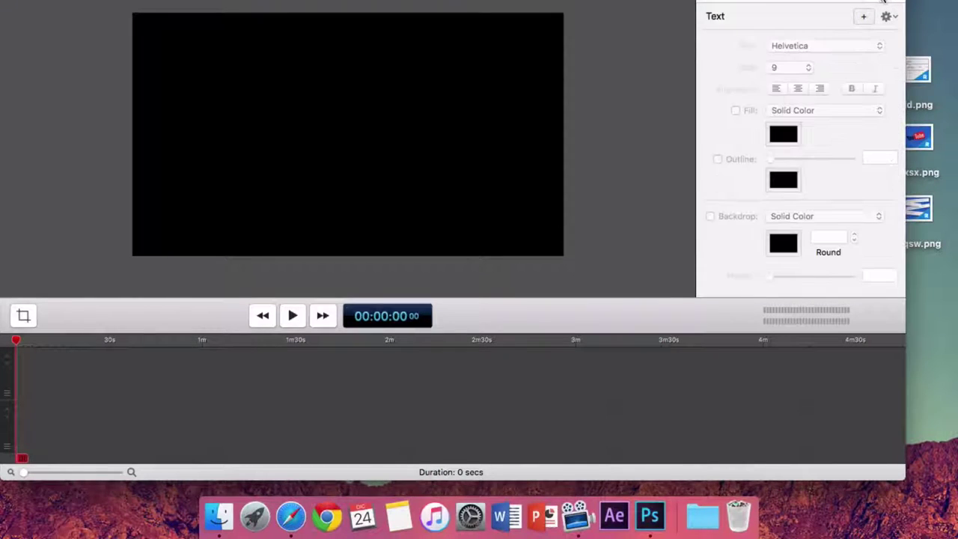
pyautogui.click(883, 2)
pyautogui.click(763, 2)
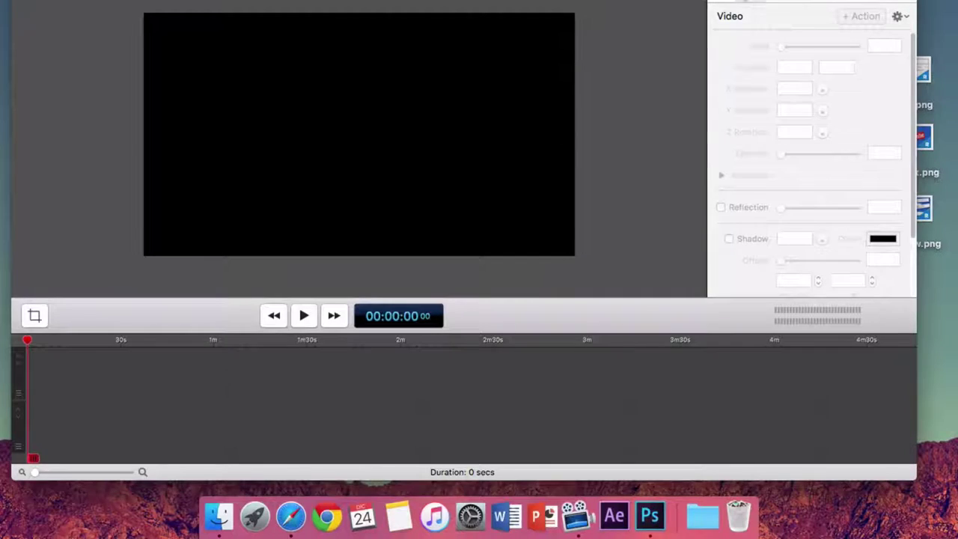
pyautogui.press('super+2')
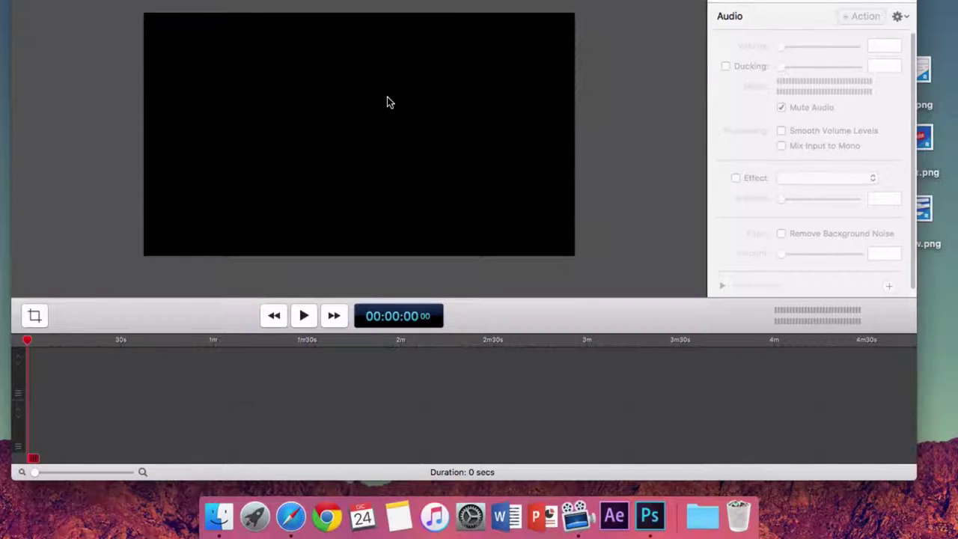
# Switch to Finder and browse to the Rokos folder inside Documentos > YouTube.
pyautogui.click(217, 520)
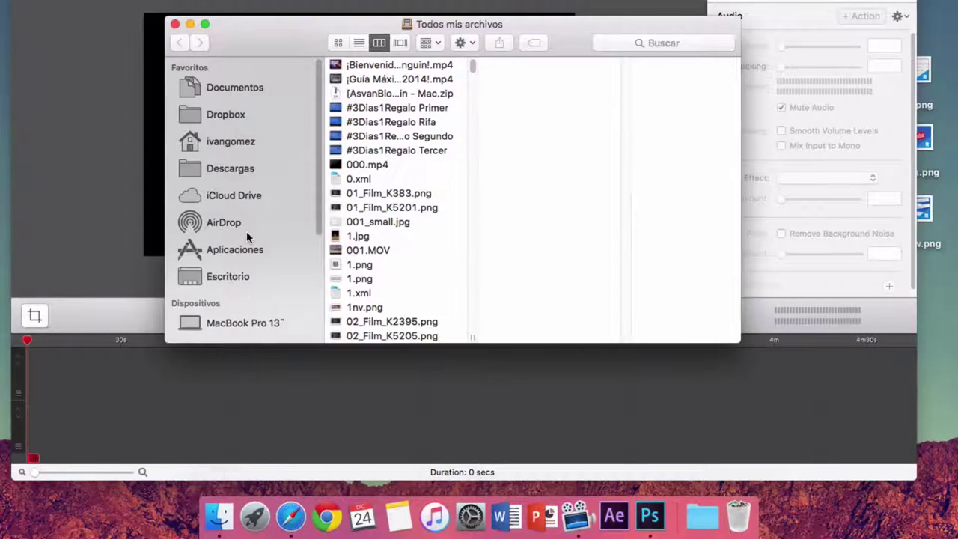
pyautogui.scroll(-5, 368, 82)
pyautogui.scroll(5, 372, 92)
pyautogui.scroll(-3, 359, 113)
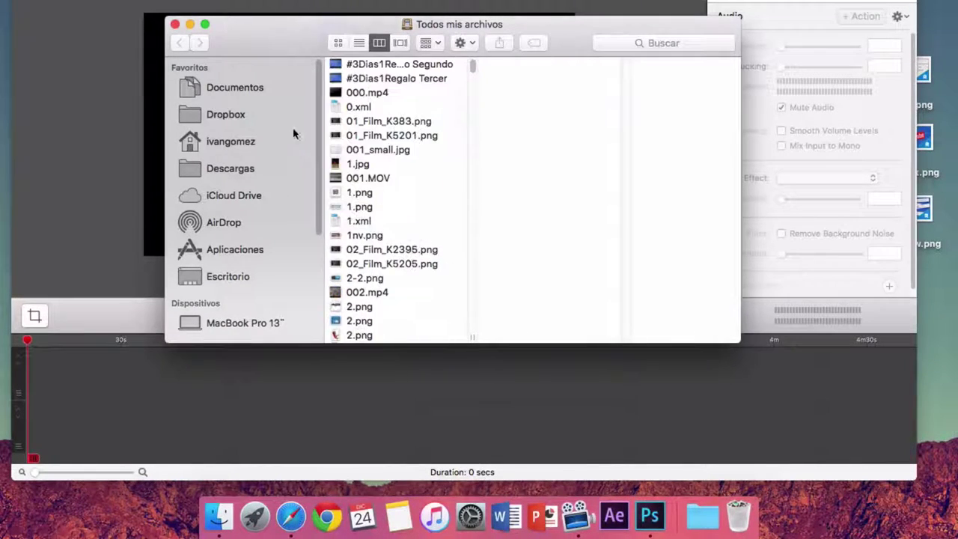
pyautogui.click(234, 87)
pyautogui.scroll(-1, 432, 149)
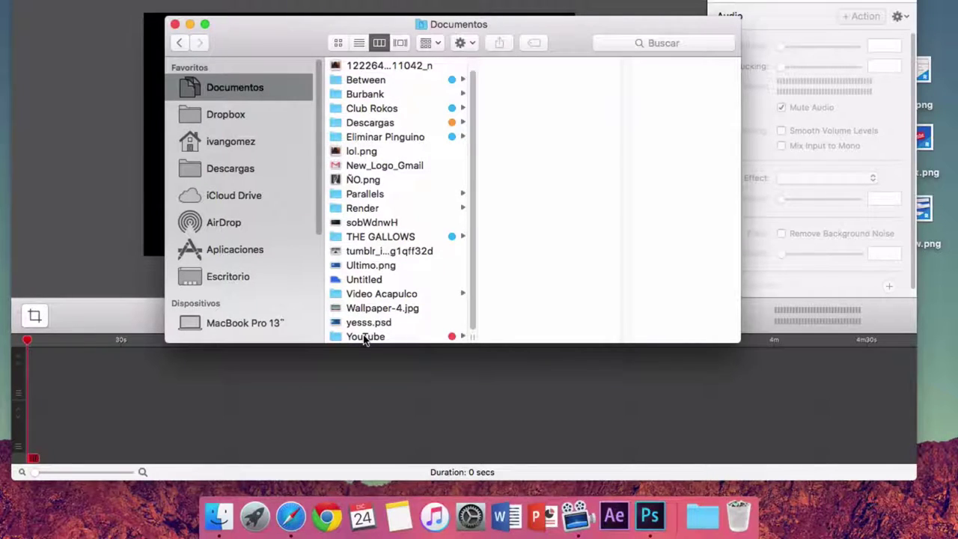
pyautogui.click(365, 337)
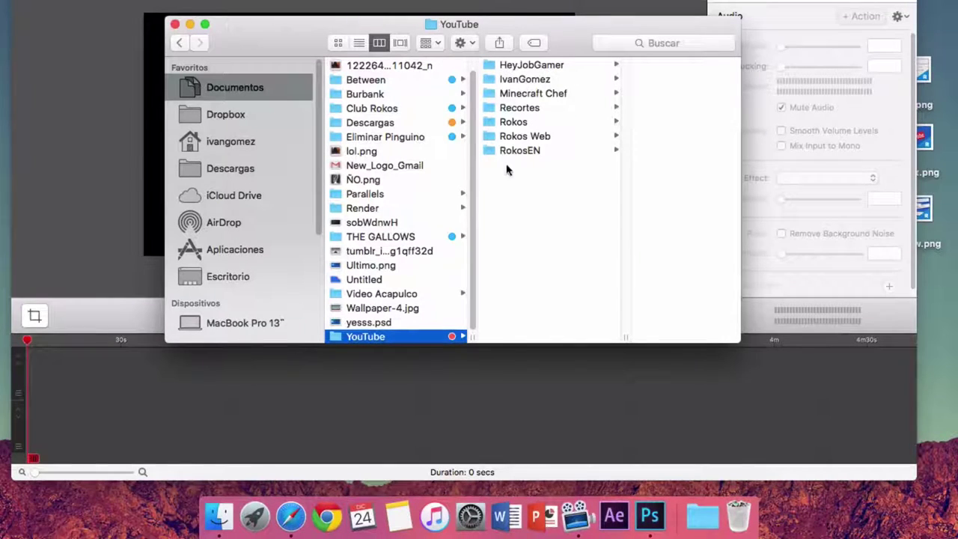
pyautogui.click(513, 123)
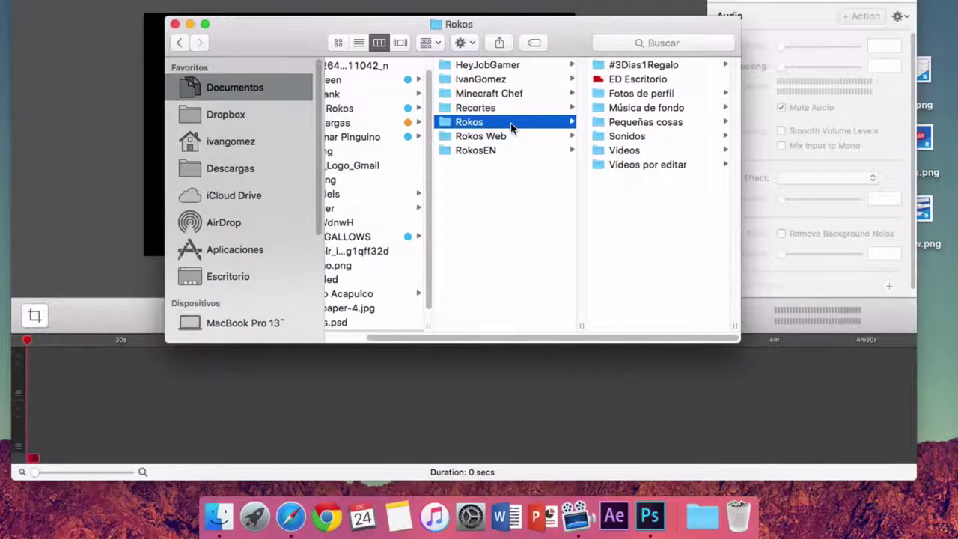
# Look at the contents of the RokosEN and Rokos Web folders and return to the Rokos folder.
pyautogui.click(483, 150)
pyautogui.click(480, 139)
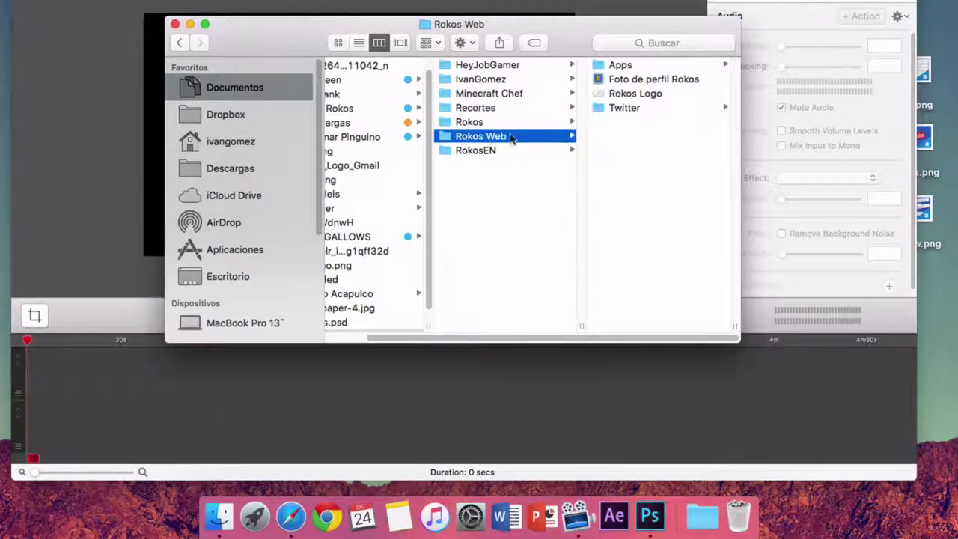
pyautogui.click(481, 153)
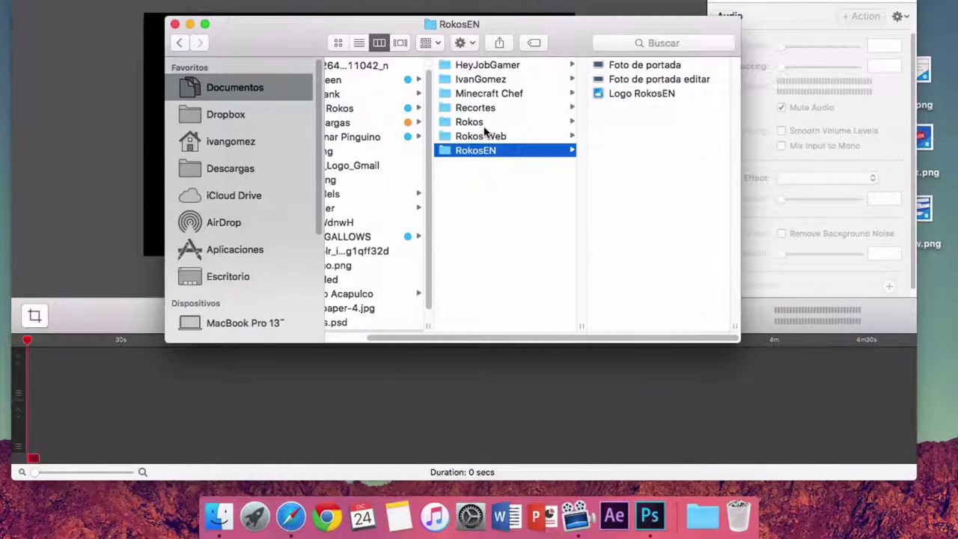
pyautogui.click(483, 122)
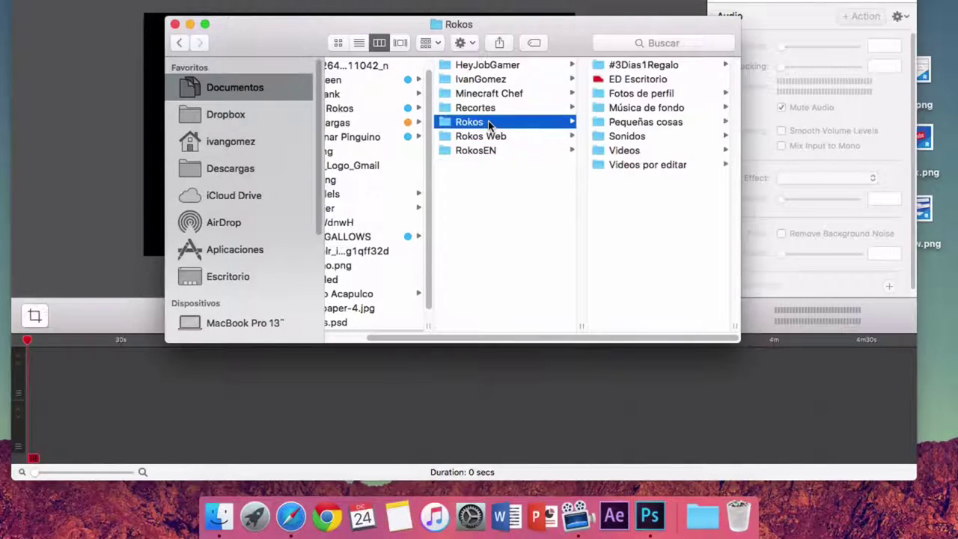
# Look at the contents of the #3Dias1Regalo and Fotos de perfil folders.
pyautogui.click(629, 67)
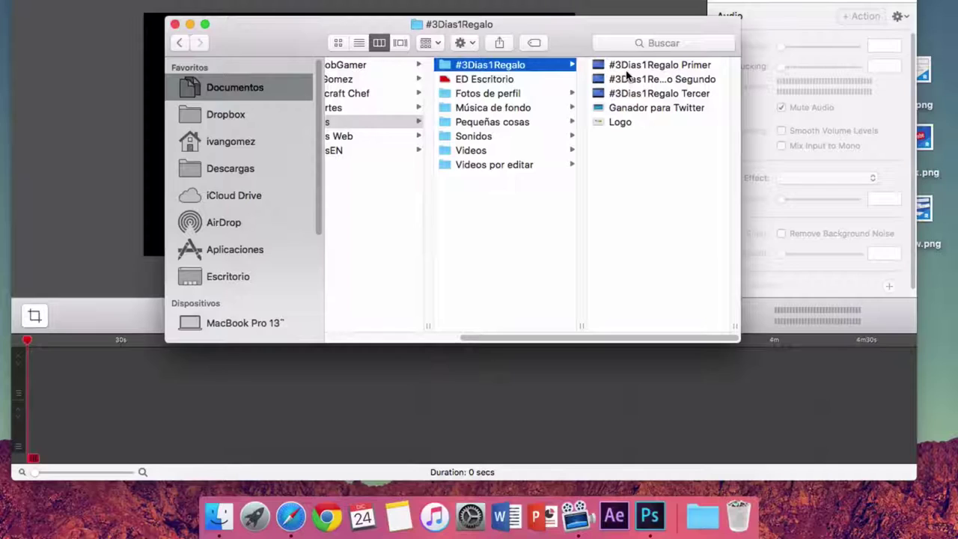
pyautogui.click(522, 107)
pyautogui.click(566, 95)
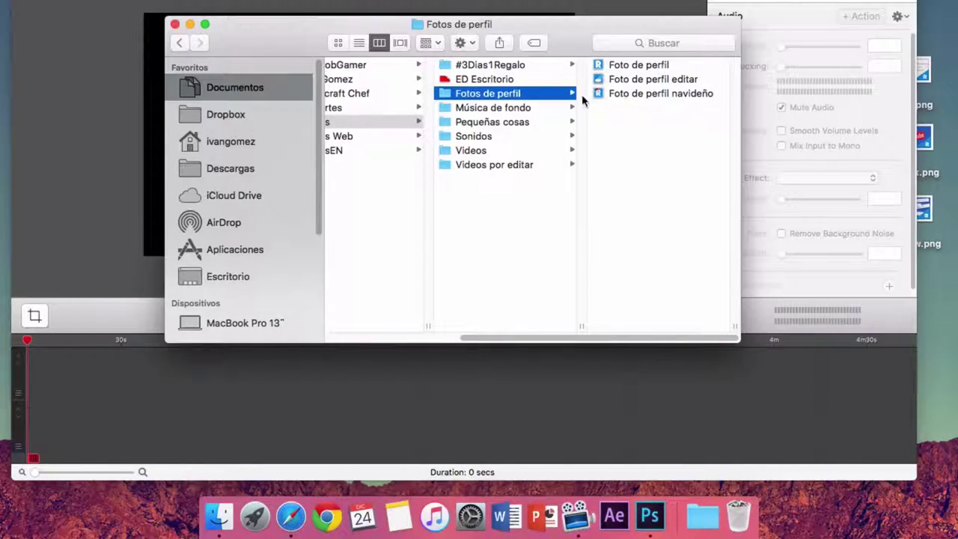
# Preview the Catching Snowflakes track in the Música de fondo folder and return to the folder list.
pyautogui.click(541, 105)
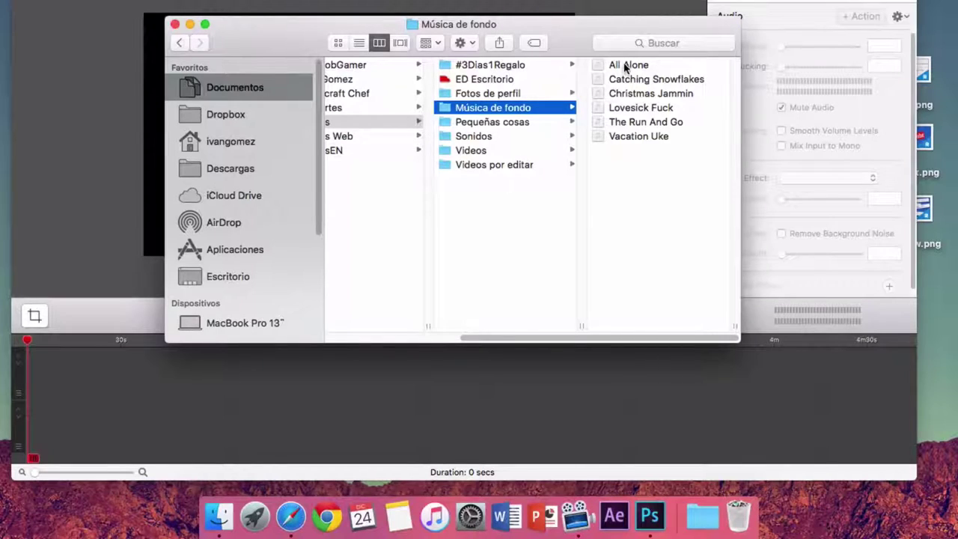
pyautogui.click(621, 93)
pyautogui.click(540, 79)
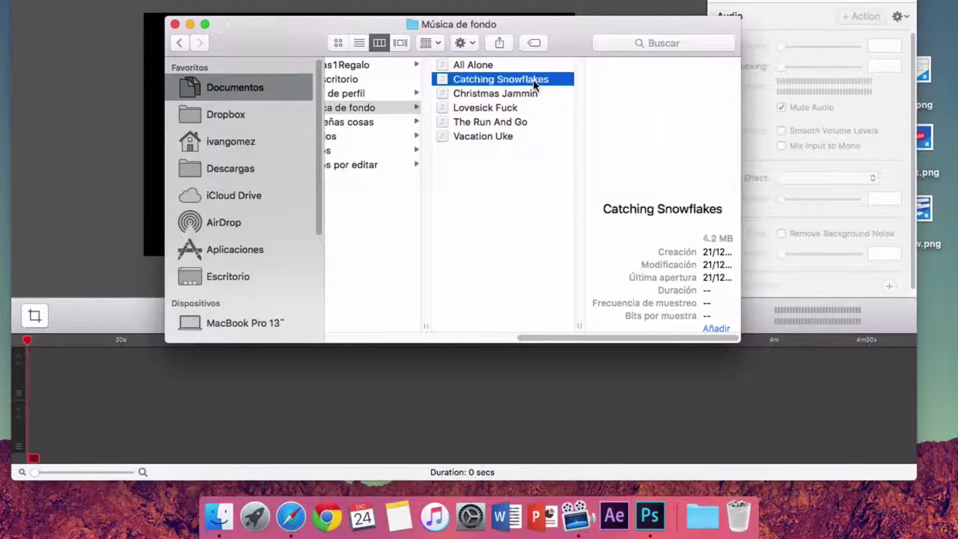
pyautogui.click(661, 129)
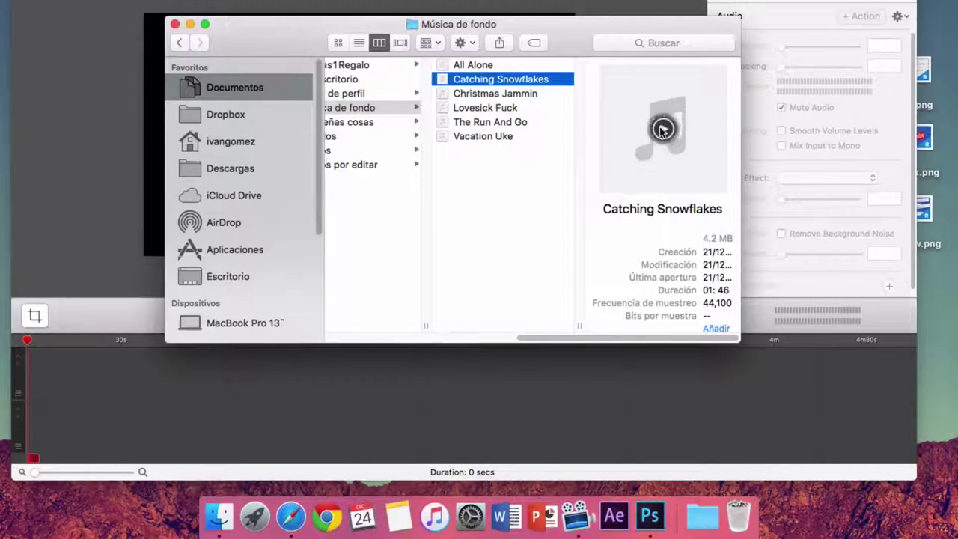
pyautogui.click(361, 109)
pyautogui.click(362, 109)
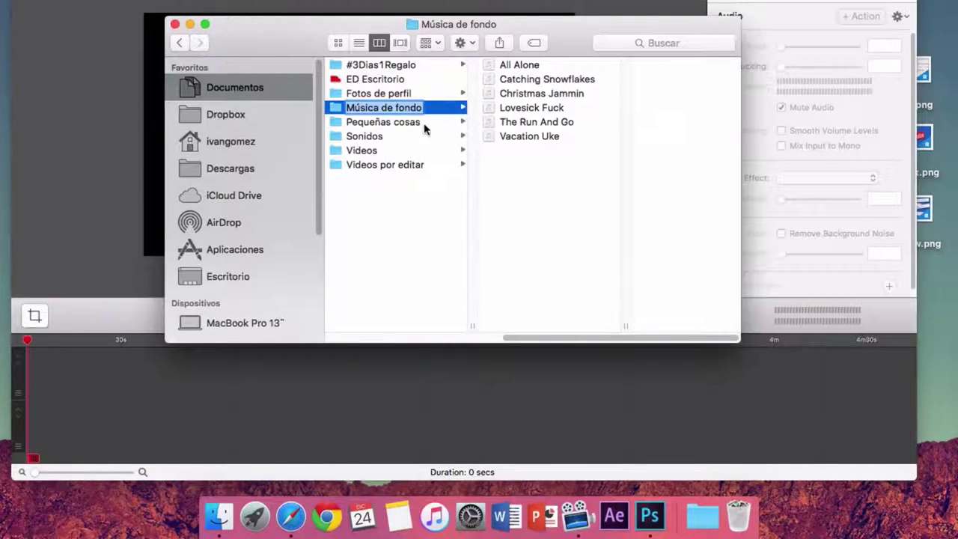
# View the Fondo Azul, Intro Navideño, Miniaturas Editable and Portada YouTube files in the Pequeñas cosas folder.
pyautogui.click(404, 123)
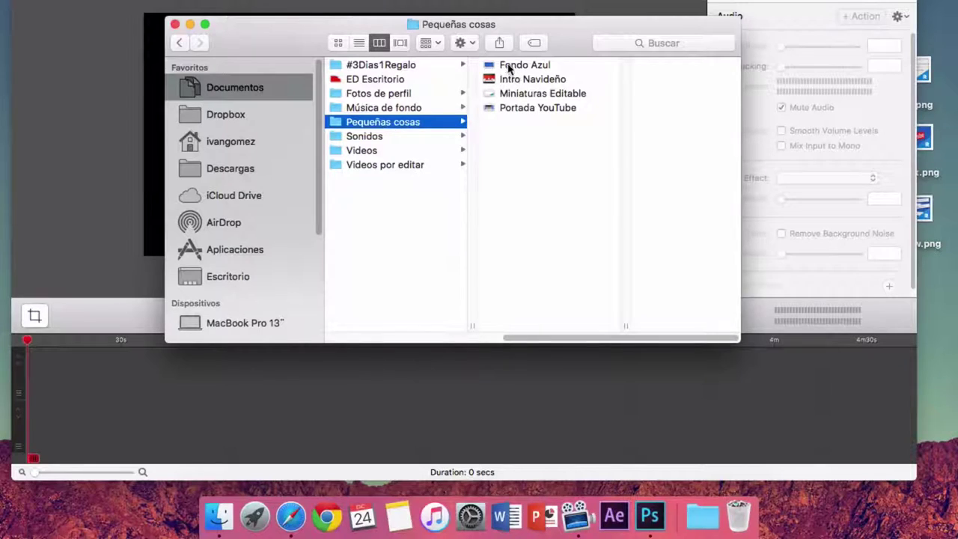
pyautogui.click(509, 69)
pyautogui.click(507, 79)
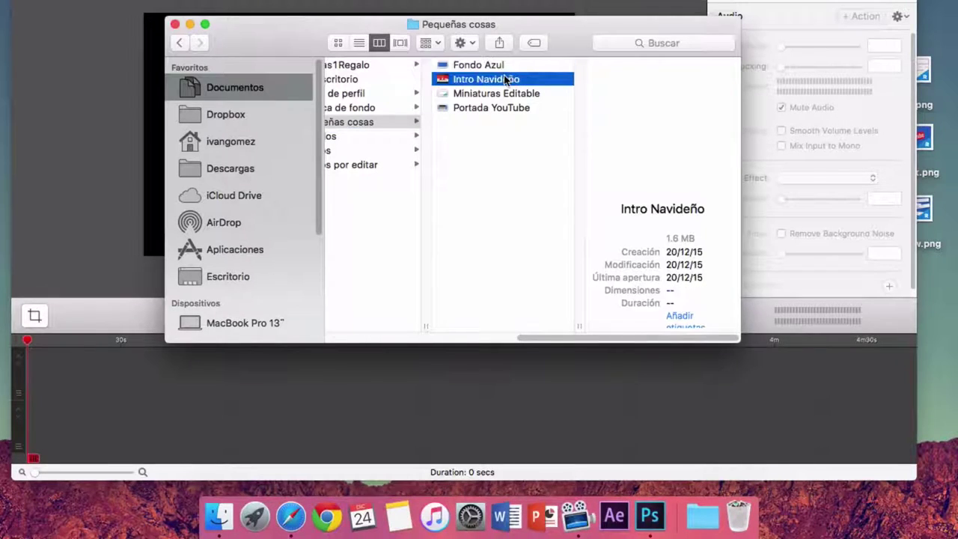
pyautogui.click(495, 93)
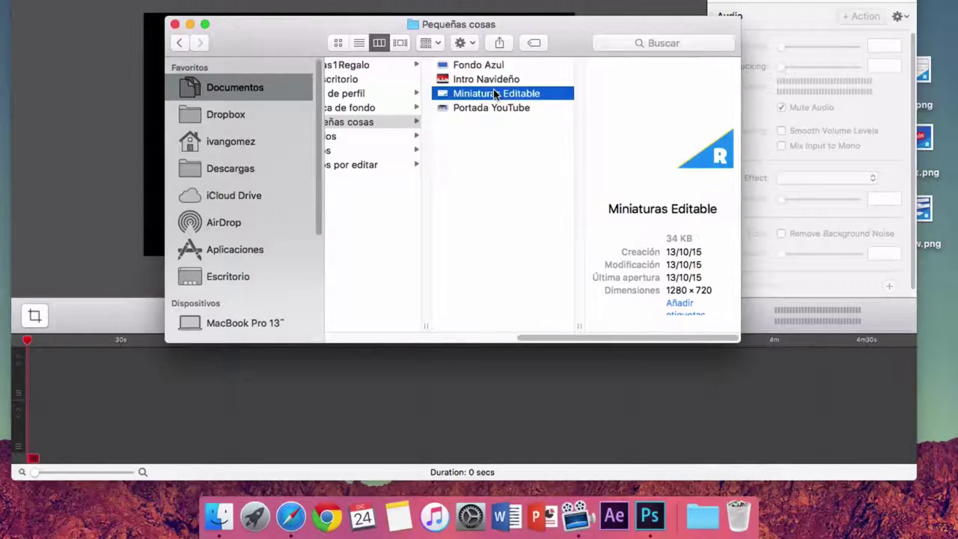
pyautogui.click(454, 107)
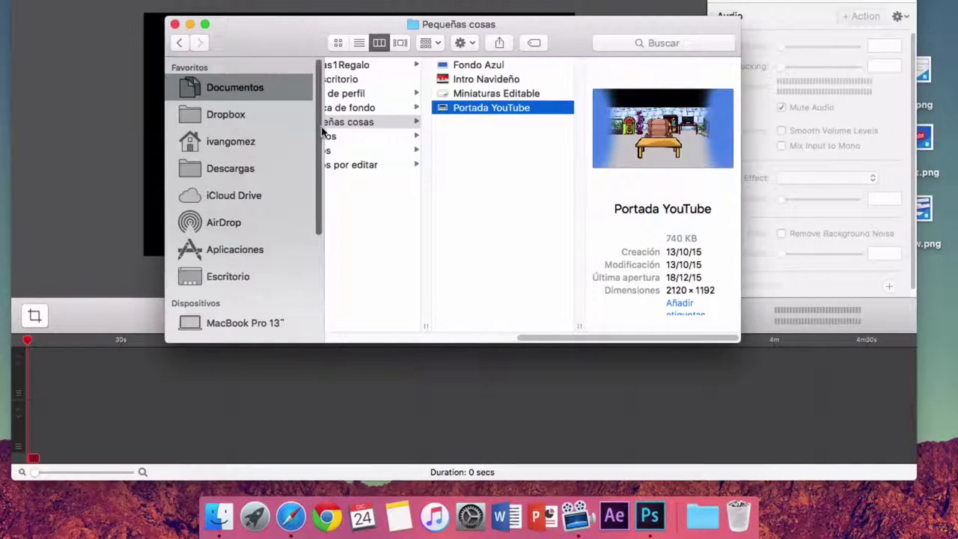
# Play a preview of the Bottle Cork Song 1 sound in the Sonidos folder.
pyautogui.click(323, 124)
pyautogui.click(449, 135)
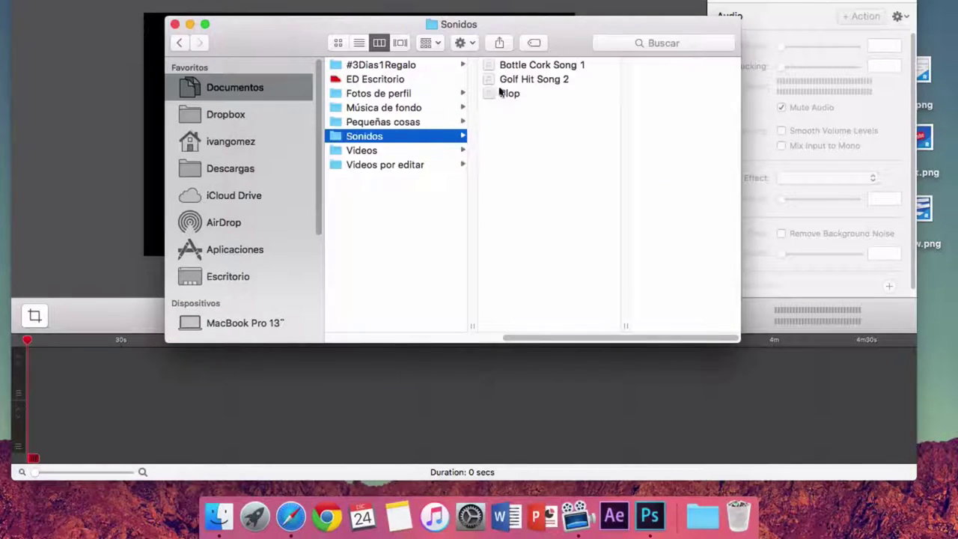
pyautogui.click(539, 79)
pyautogui.click(517, 66)
pyautogui.moveTo(662, 129)
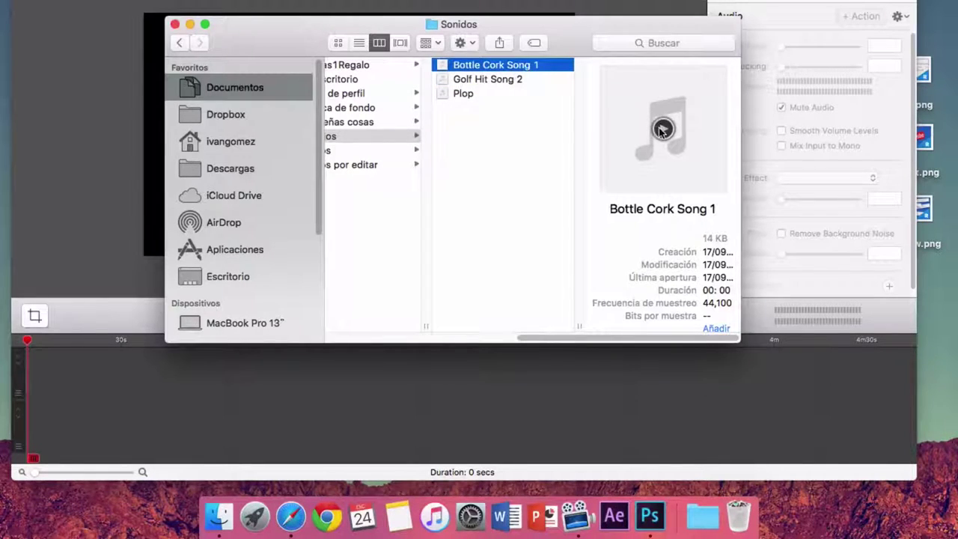
pyautogui.click(662, 130)
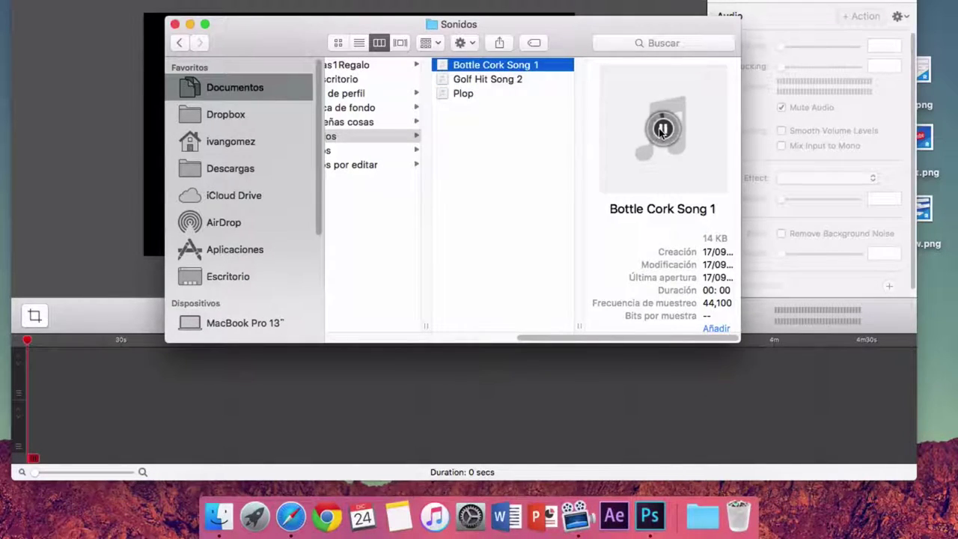
pyautogui.click(356, 139)
# Look through the Videos and Videos por editar folders and close the Finder window.
pyautogui.click(352, 150)
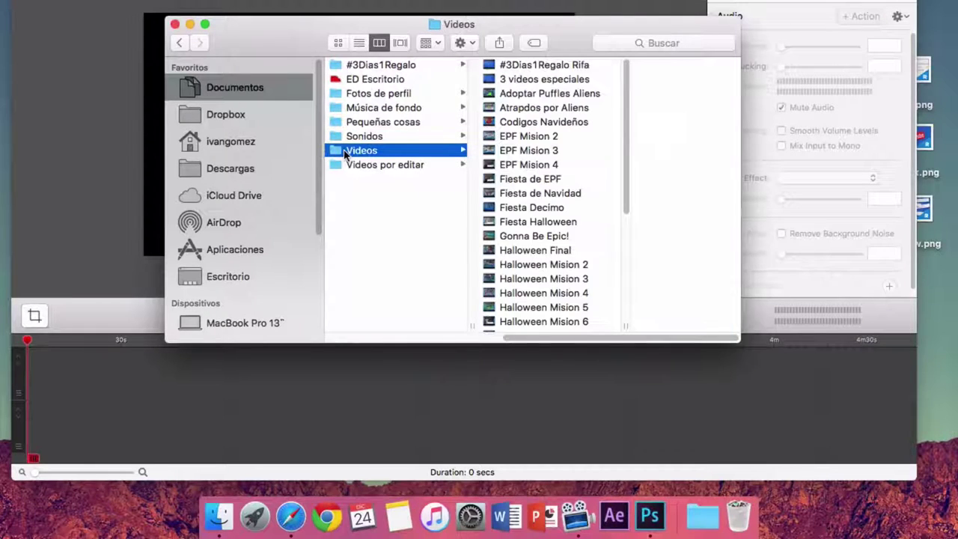
pyautogui.scroll(-5, 541, 154)
pyautogui.scroll(5, 541, 154)
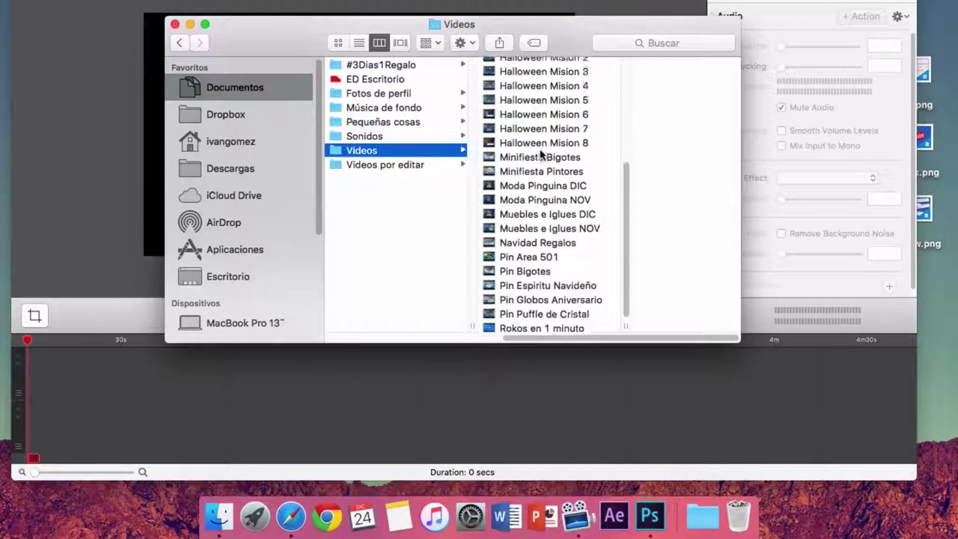
pyautogui.click(356, 165)
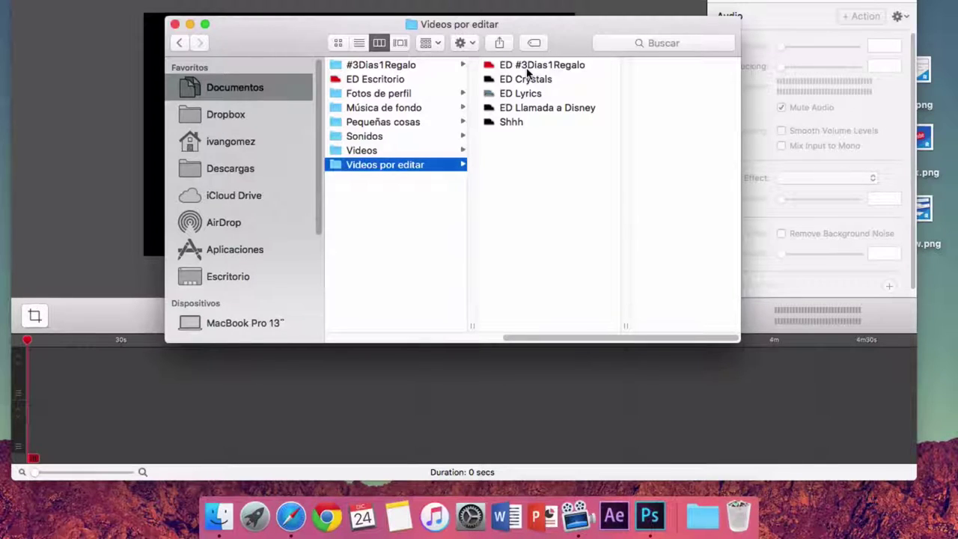
pyautogui.click(390, 153)
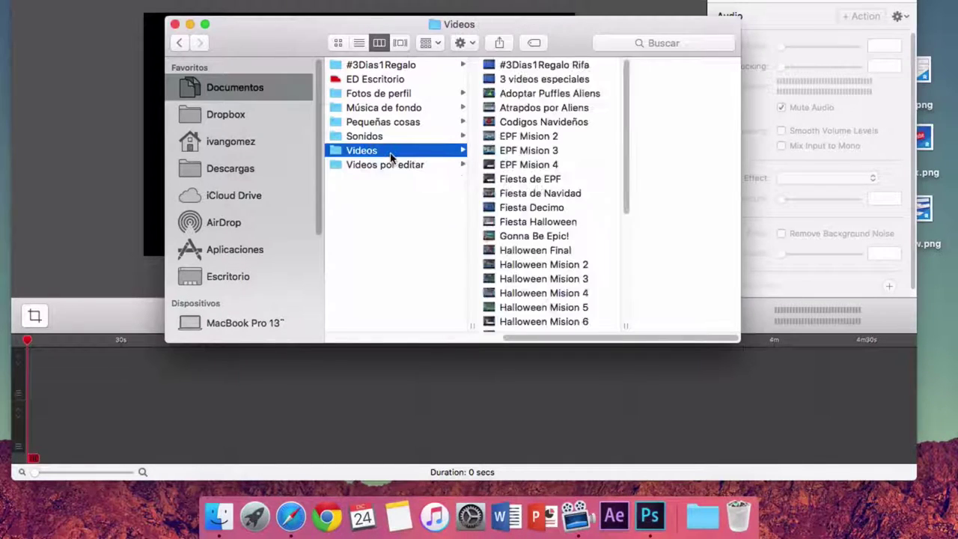
pyautogui.click(176, 25)
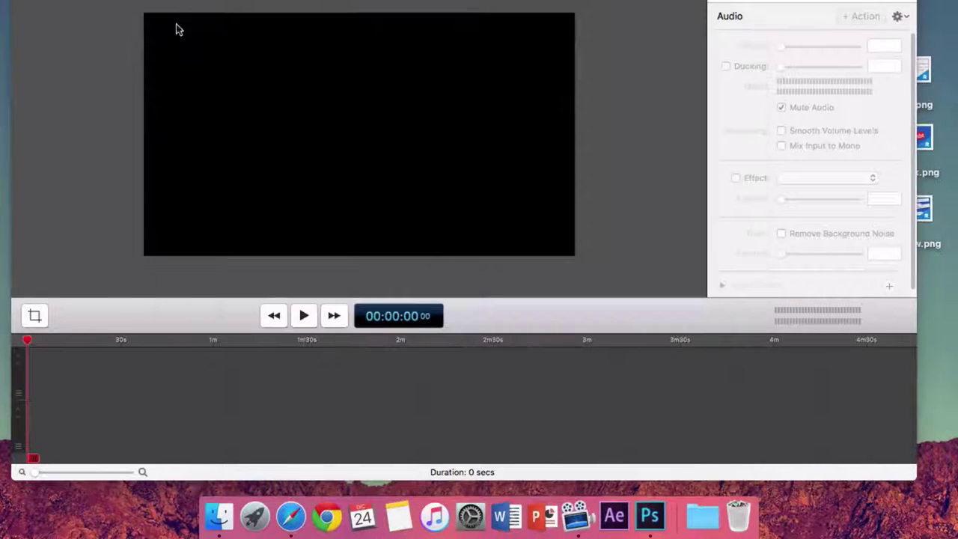
# Open the new recording settings from the project's media library and examine the desktop, video and audio source options.
pyautogui.click(914, 3)
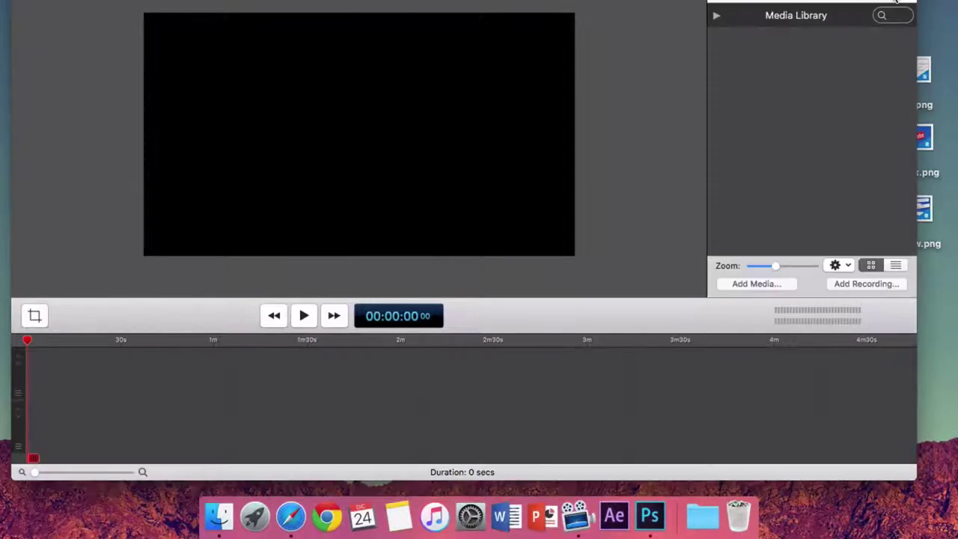
pyautogui.click(837, 282)
pyautogui.moveTo(315, 36); pyautogui.dragTo(270, 44)
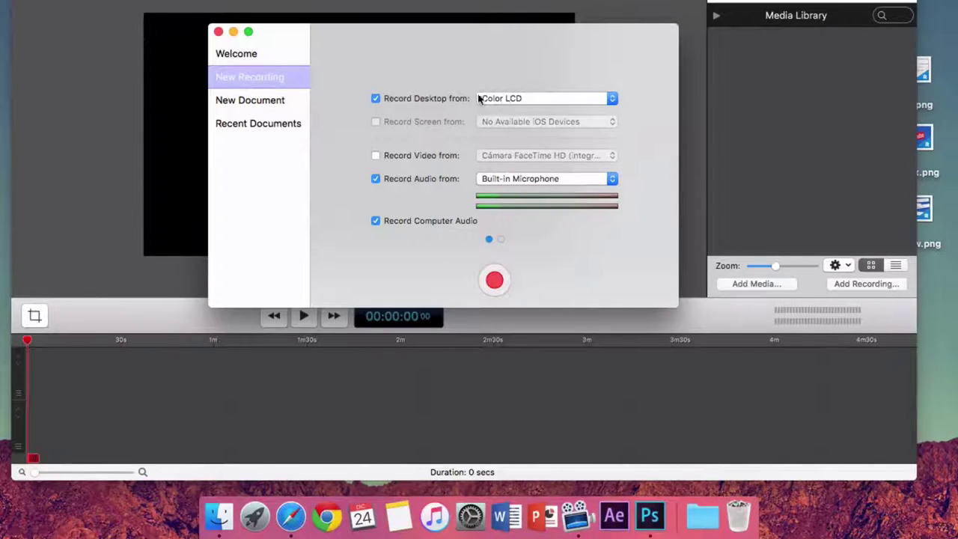
pyautogui.click(393, 155)
pyautogui.click(372, 114)
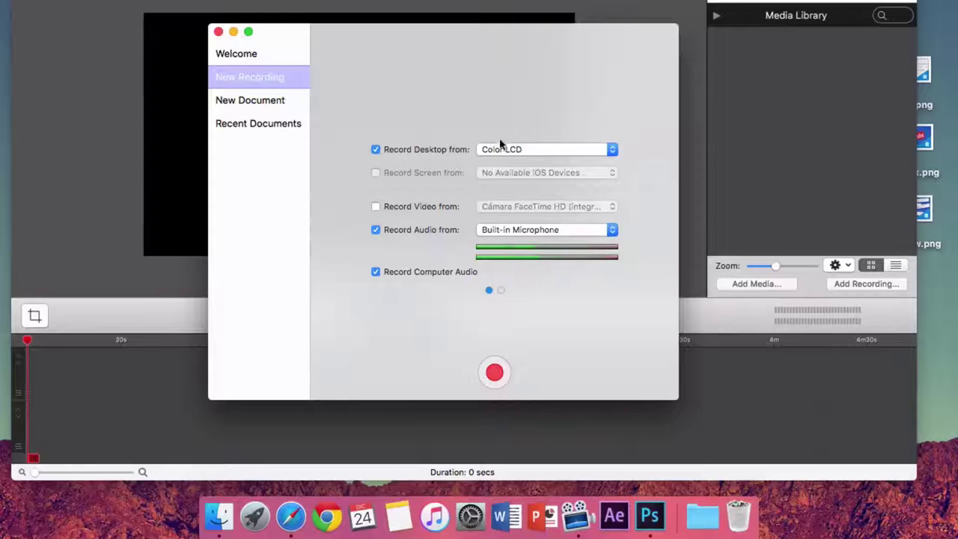
# Look at the Welcome page, return to the New Recording settings and close the window without recording.
pyautogui.click(235, 55)
pyautogui.click(254, 79)
pyautogui.click(218, 32)
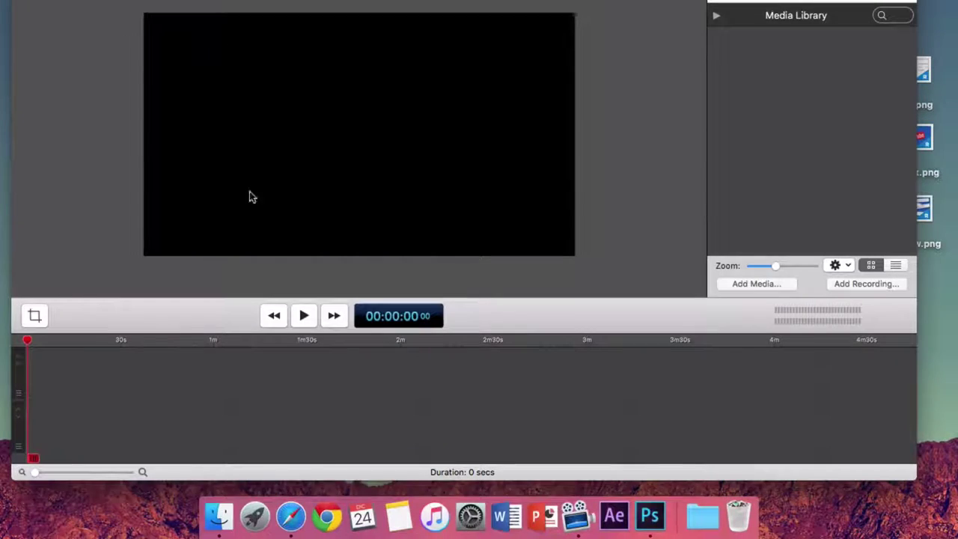
# Switch to Safari and look at the Rokos channel page on YouTube.
pyautogui.click(290, 516)
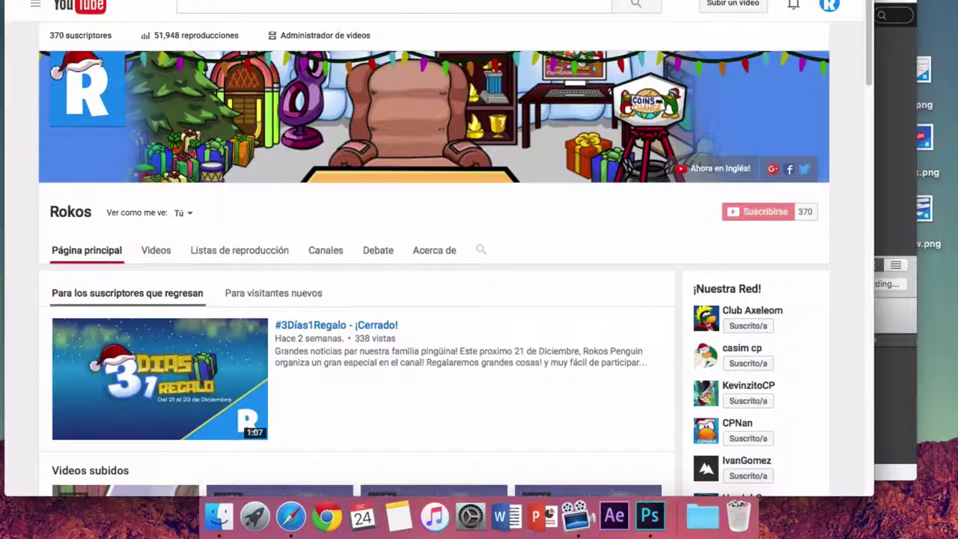
pyautogui.press('super+l')
pyautogui.write('ck')
pyautogui.press('BackSpace')
pyautogui.press('Escape')
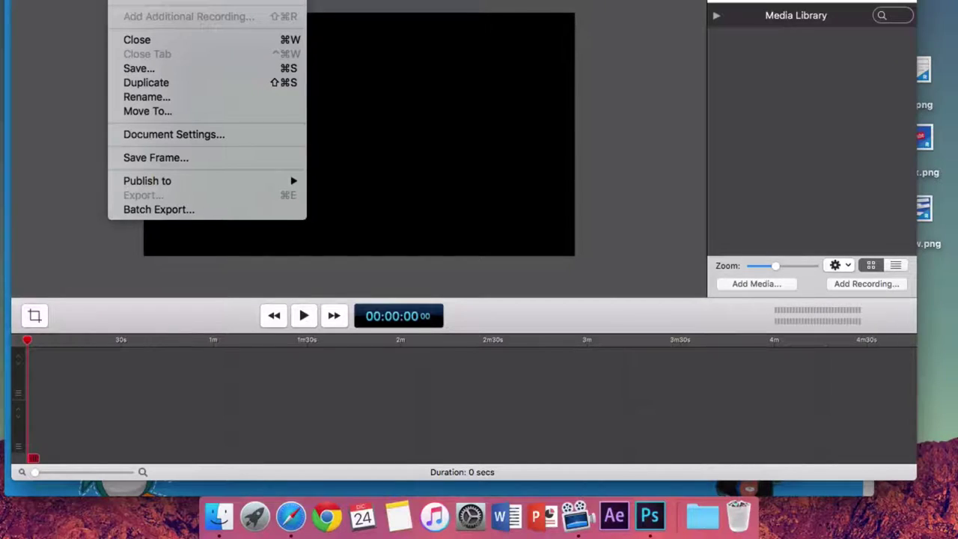
# Set the project's document dimensions to 1920 by 1080 from the size presets and update the settings.
pyautogui.click(140, 136)
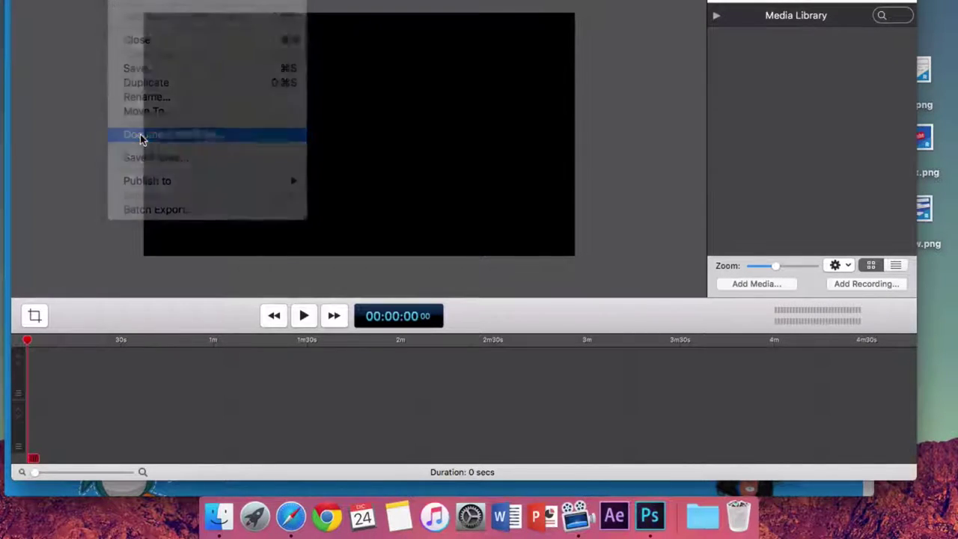
pyautogui.click(507, 5)
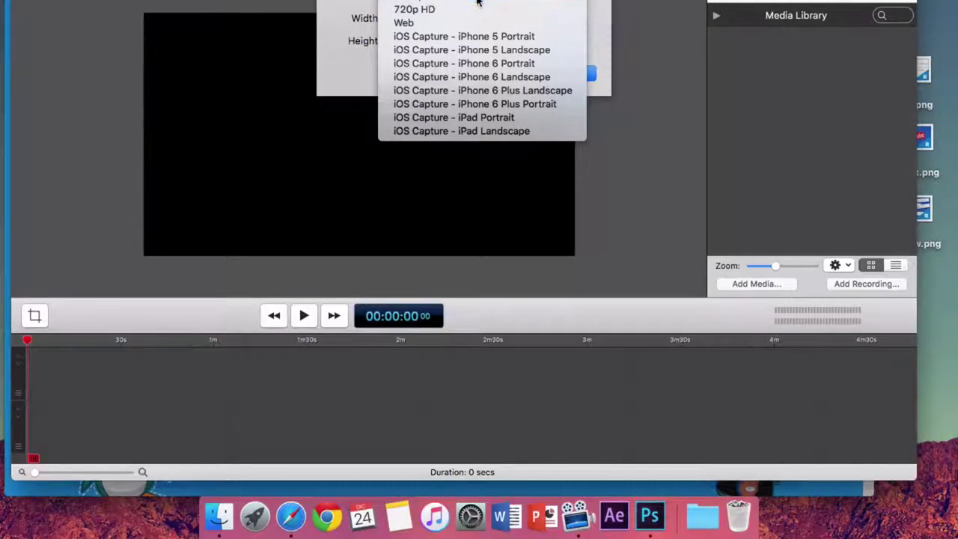
pyautogui.click(477, 3)
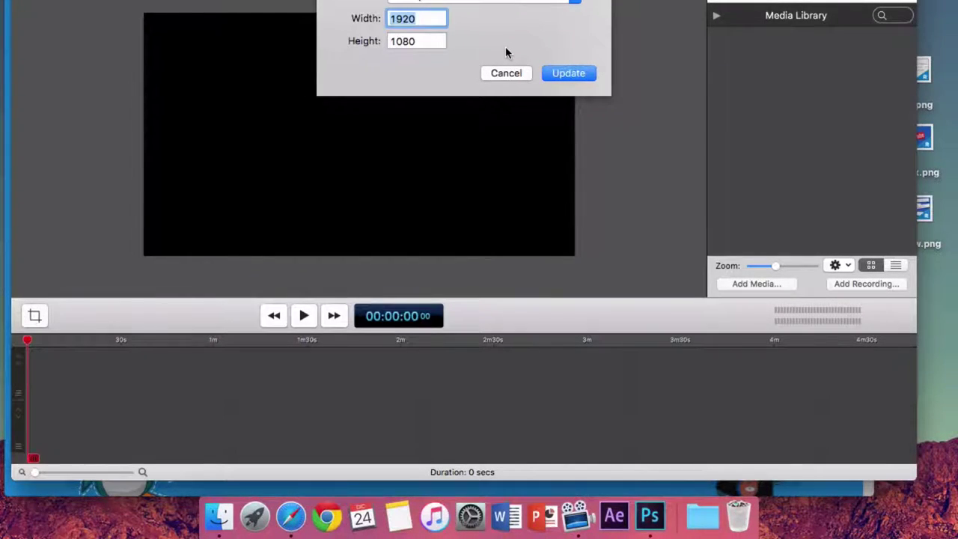
pyautogui.click(561, 73)
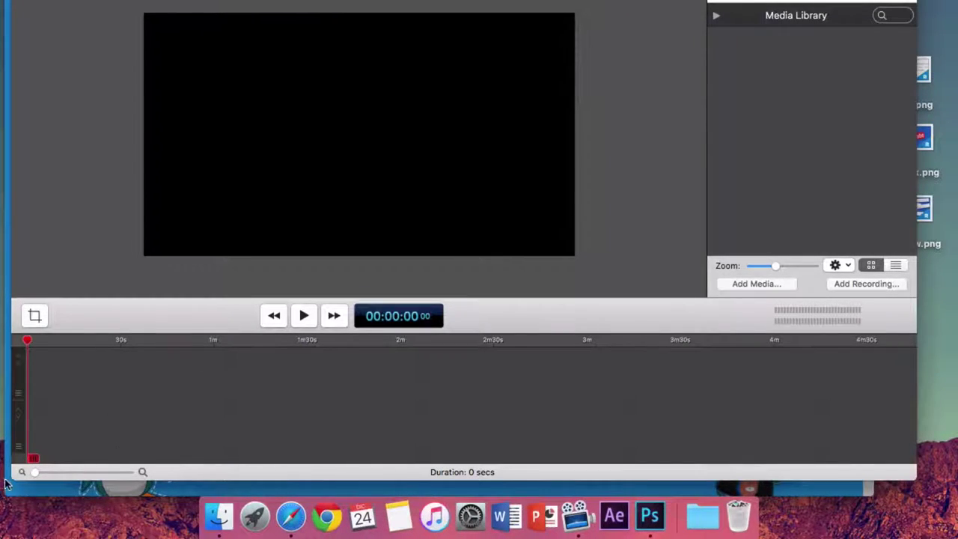
pyautogui.moveTo(39, 477)
pyautogui.mouseDown()
pyautogui.moveTo(64, 472)
pyautogui.moveTo(42, 475)
pyautogui.mouseUp()
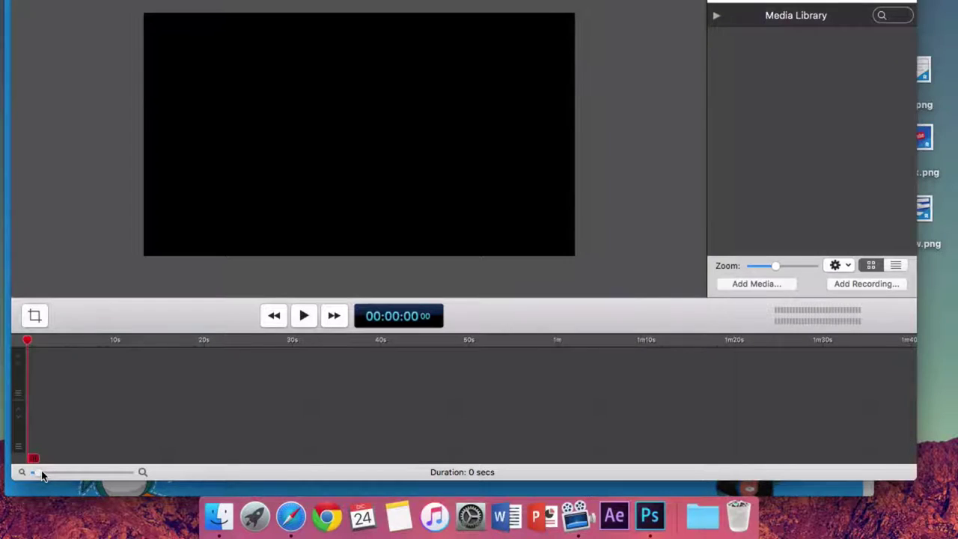
# Open the ED Llamada a Disney project from the Videos por editar folder, under YouTube and Rokos in Documentos.
pyautogui.click(219, 517)
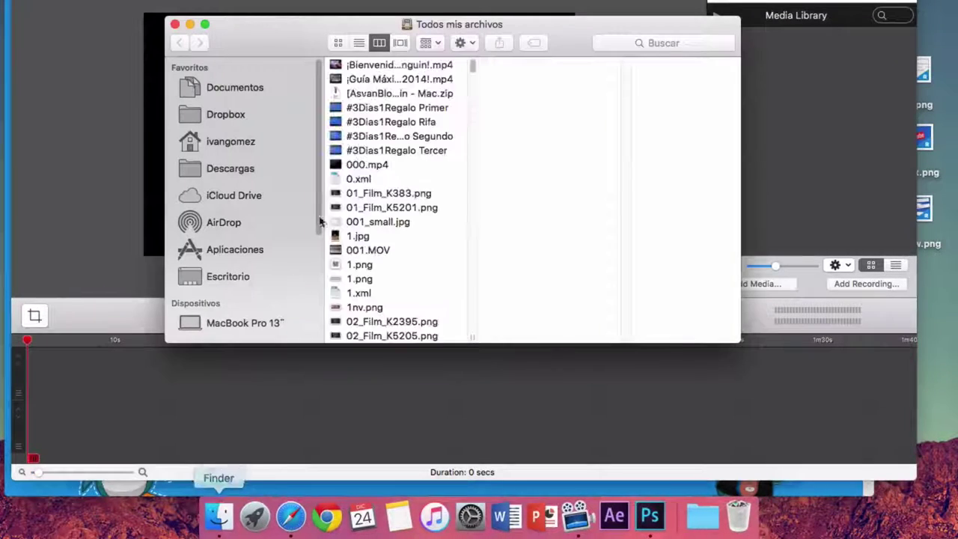
pyautogui.click(259, 88)
pyautogui.scroll(-1, 371, 228)
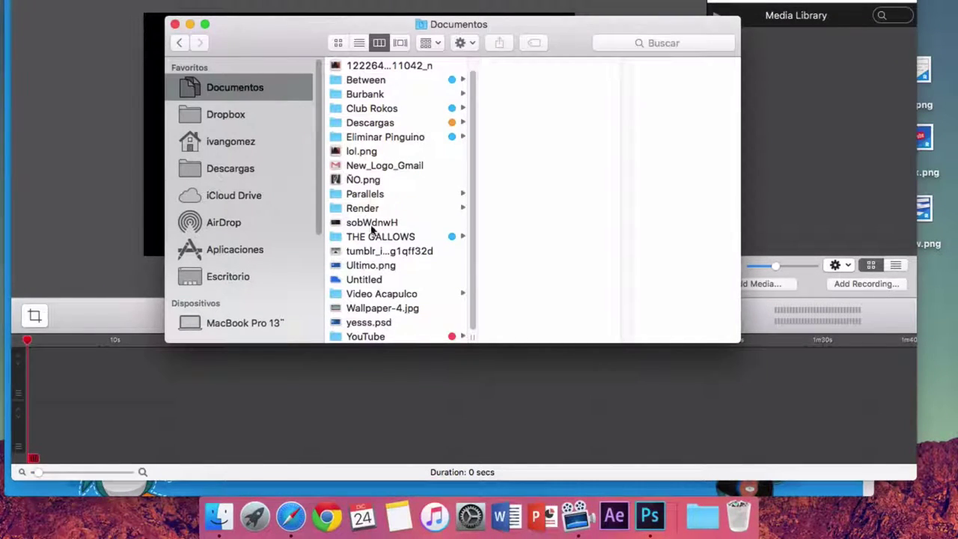
pyautogui.click(356, 336)
pyautogui.click(527, 122)
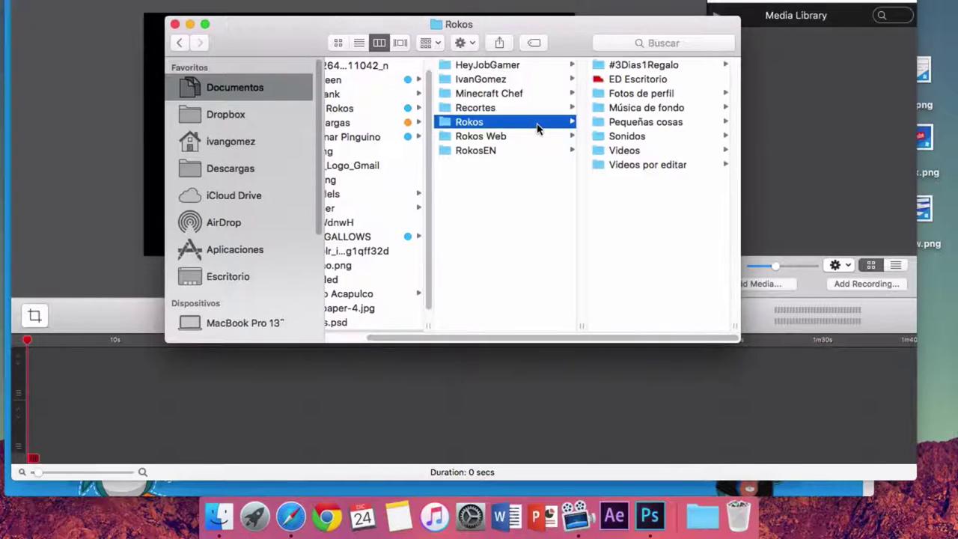
pyautogui.scroll(-1, 371, 235)
pyautogui.hscroll(-2, 359, 338)
pyautogui.hscroll(2, 419, 300)
pyautogui.click(647, 165)
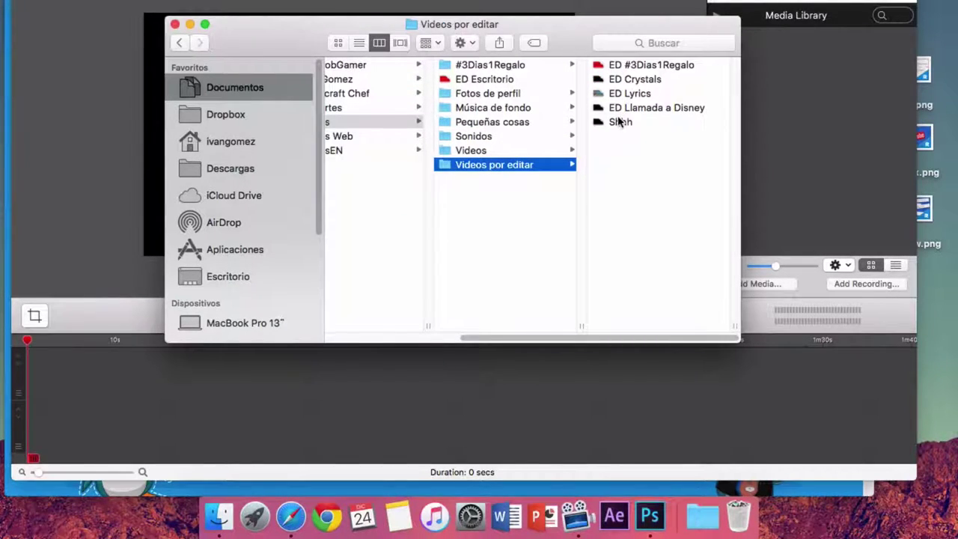
pyautogui.doubleClick(623, 108)
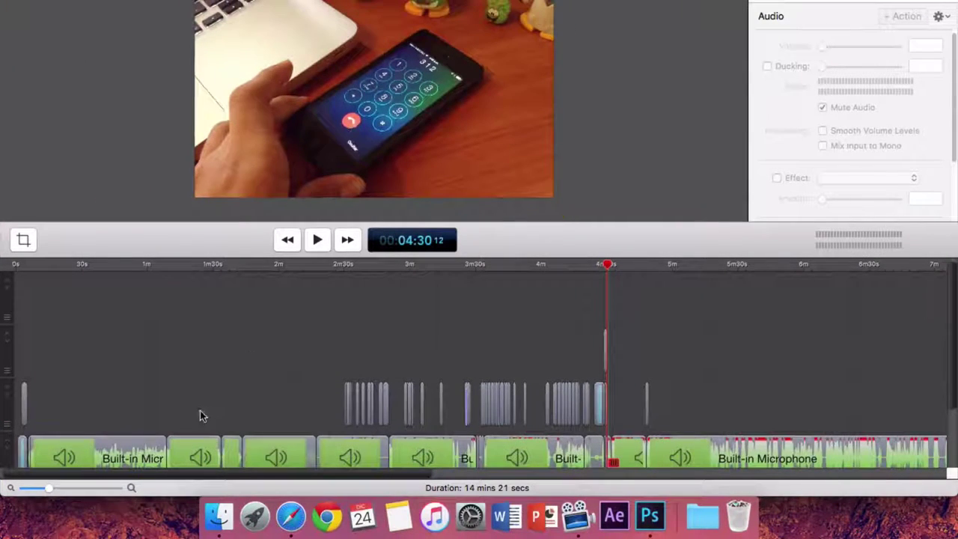
# Move the playhead to the end of the last Built-in Microphone clip, at about 8:32.
pyautogui.hscroll(10, 152, 479)
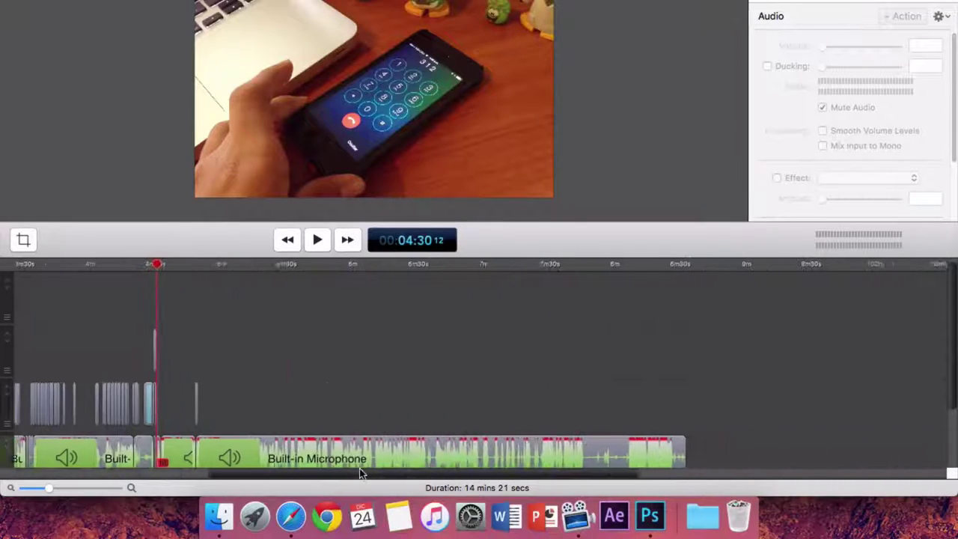
pyautogui.moveTo(667, 265); pyautogui.dragTo(677, 267)
pyautogui.scroll(-2, 542, 363)
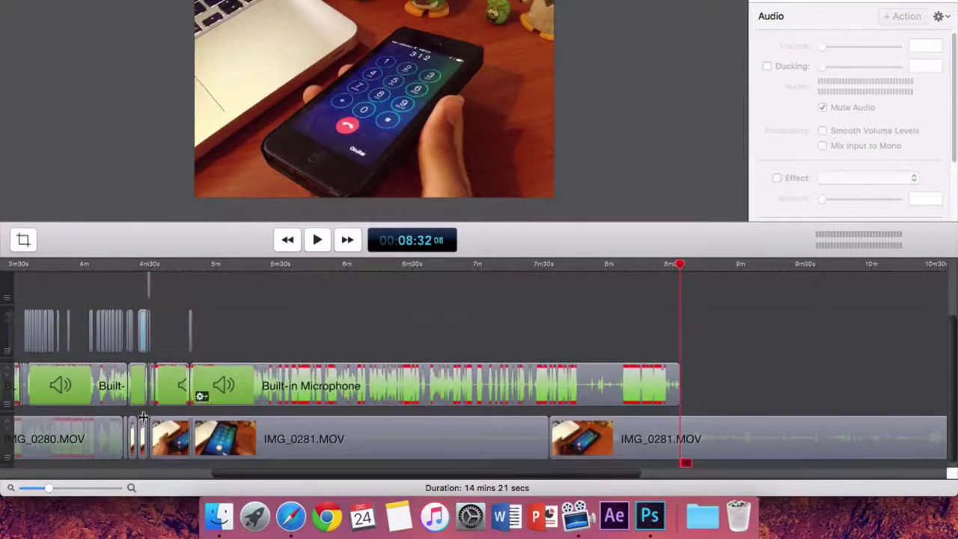
# Look through the Rokos folder's Pequeñas cosas, Videos and Videos por editar subfolders in Finder.
pyautogui.click(219, 516)
pyautogui.click(231, 93)
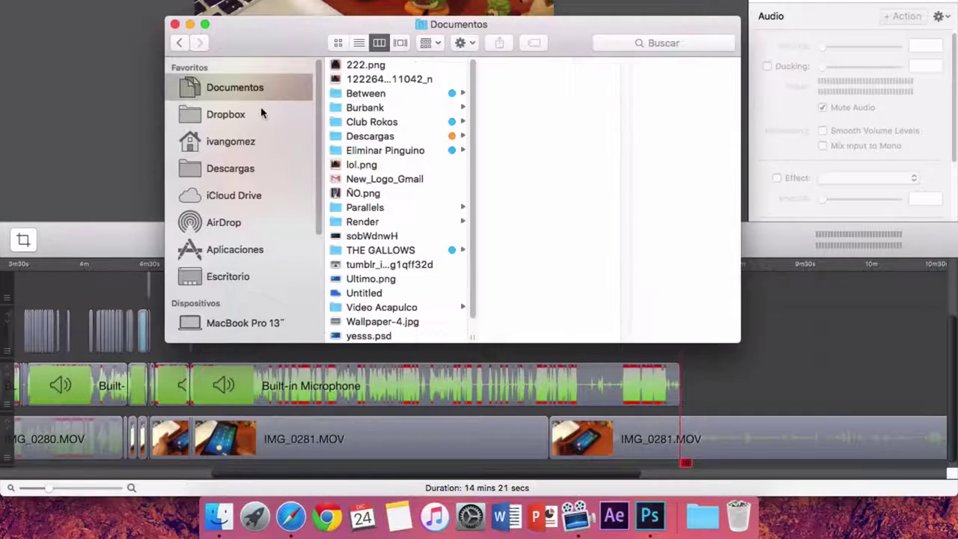
pyautogui.scroll(-1, 374, 329)
pyautogui.click(374, 337)
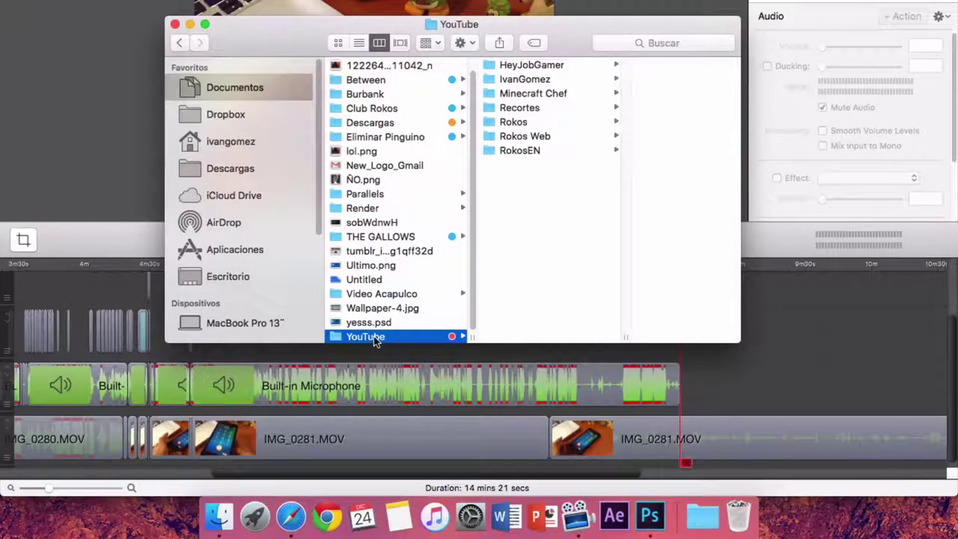
pyautogui.click(515, 124)
pyautogui.click(643, 122)
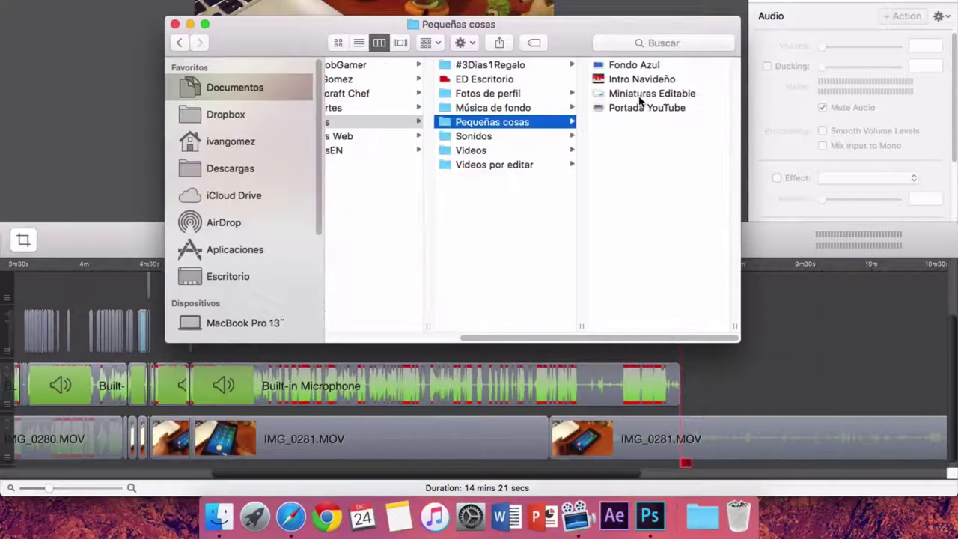
pyautogui.moveTo(492, 337); pyautogui.dragTo(515, 317)
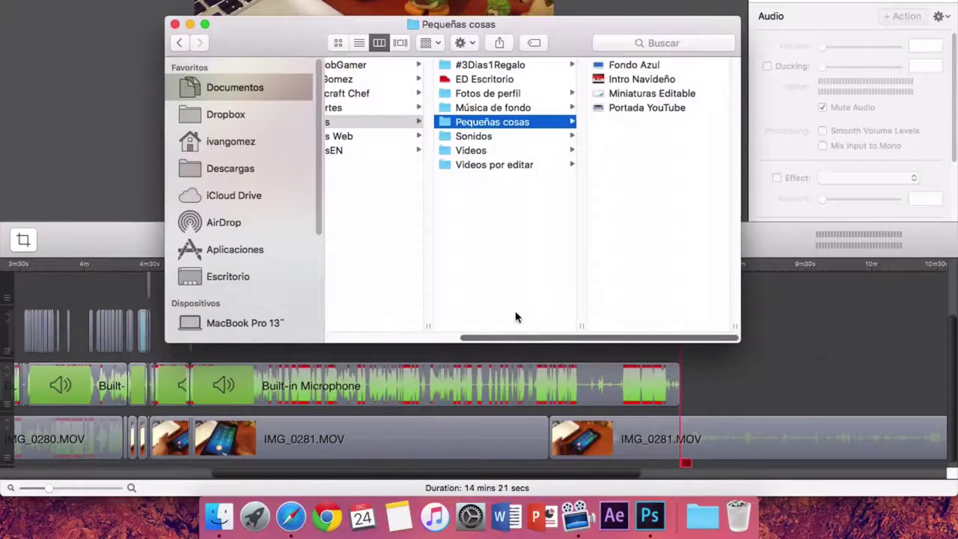
pyautogui.click(498, 109)
pyautogui.click(498, 120)
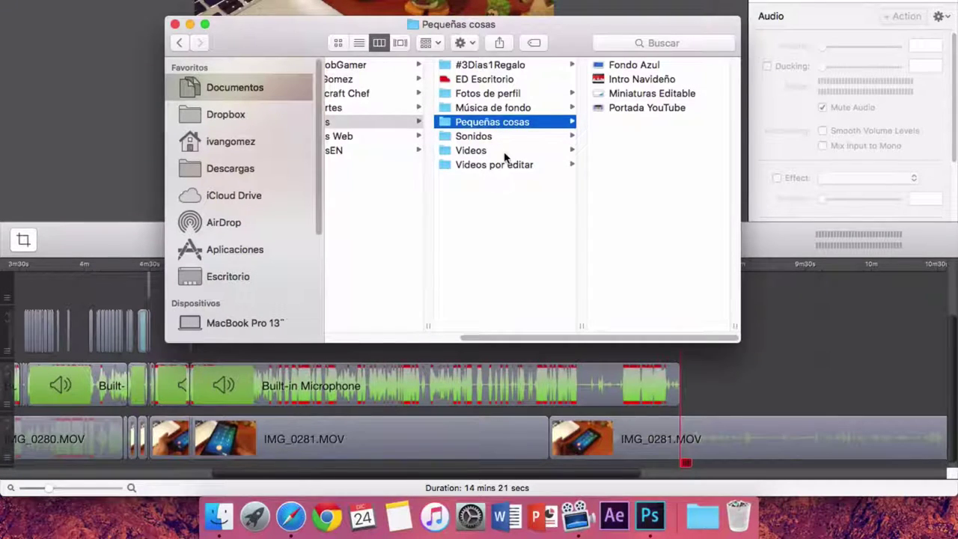
pyautogui.press('Down')
pyautogui.press('Down')
pyautogui.press('Down')
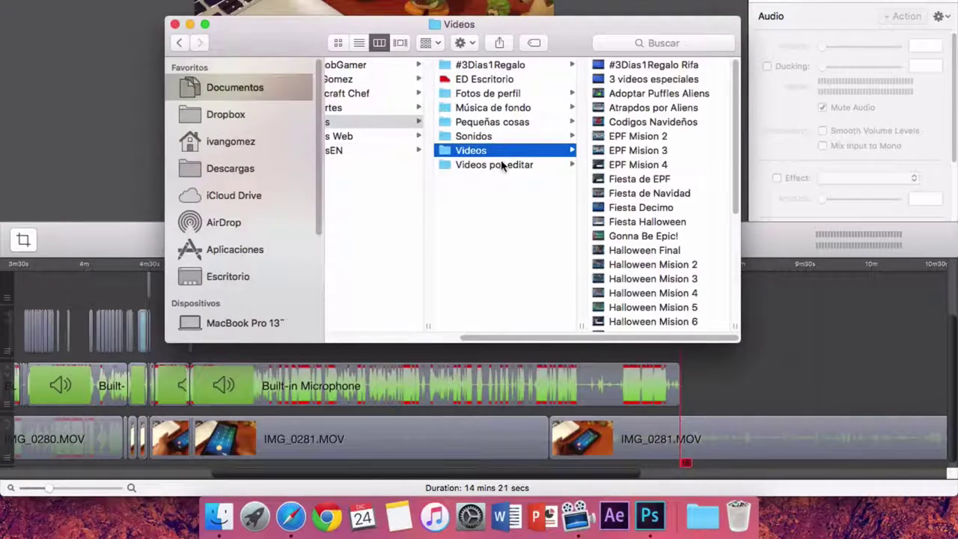
# Add Ultimo.png from Documentos to the timeline directly after the last microphone clip and close the Finder window.
pyautogui.hscroll(-5, 498, 340)
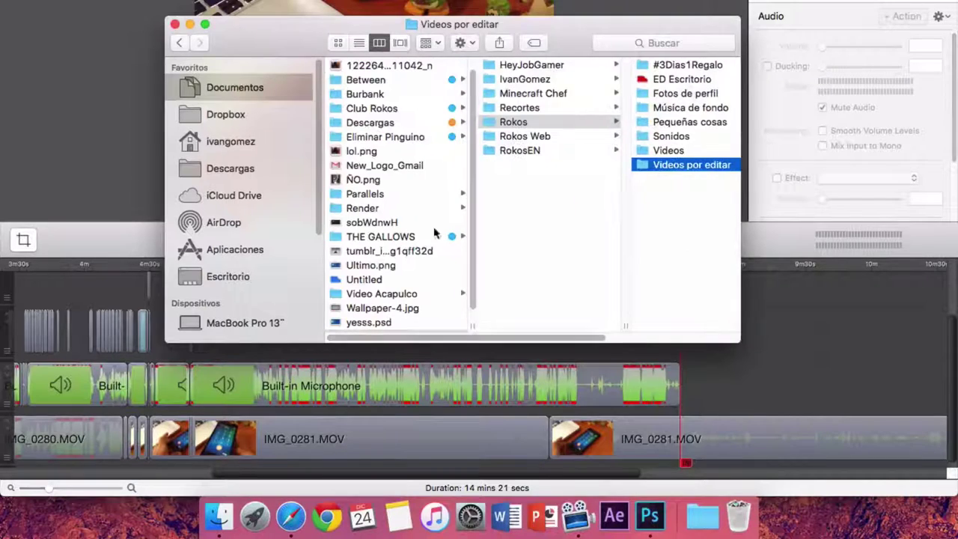
pyautogui.click(371, 265)
pyautogui.moveTo(371, 265)
pyautogui.mouseDown()
pyautogui.moveTo(759, 288)
pyautogui.moveTo(780, 324)
pyautogui.moveTo(686, 384)
pyautogui.mouseUp()
pyautogui.click(174, 25)
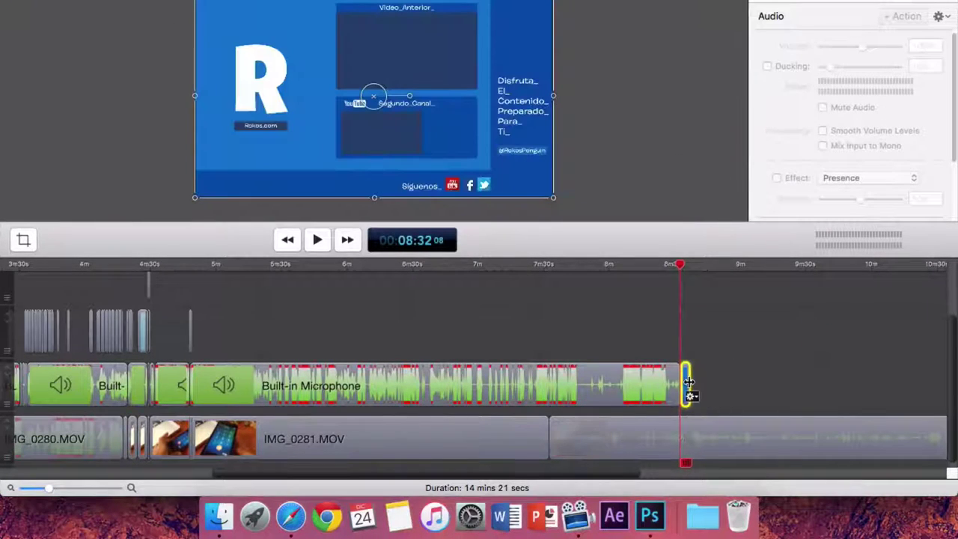
# Add a starting transition to the Ultimo.png clip.
pyautogui.click(58, 491)
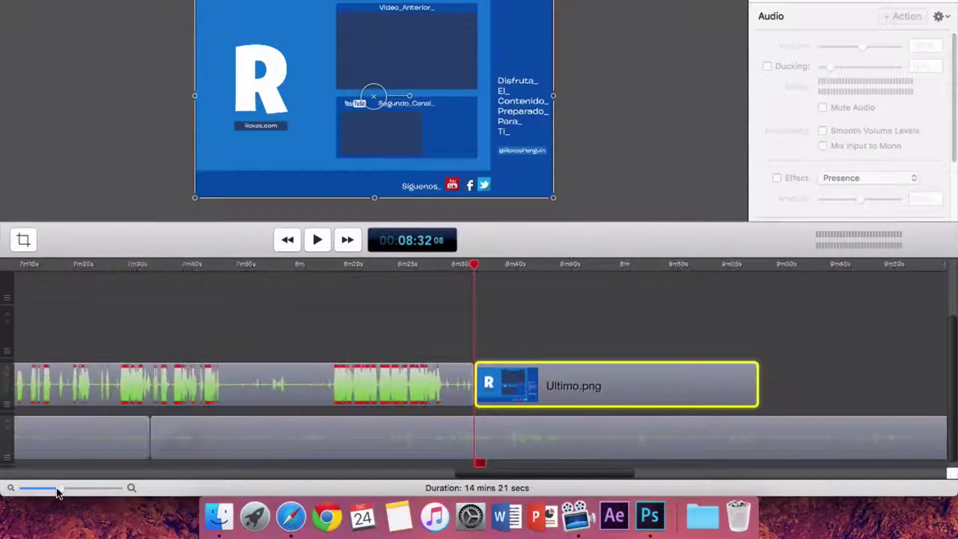
pyautogui.moveTo(58, 491); pyautogui.dragTo(52, 491)
pyautogui.moveTo(595, 223); pyautogui.dragTo(582, 221)
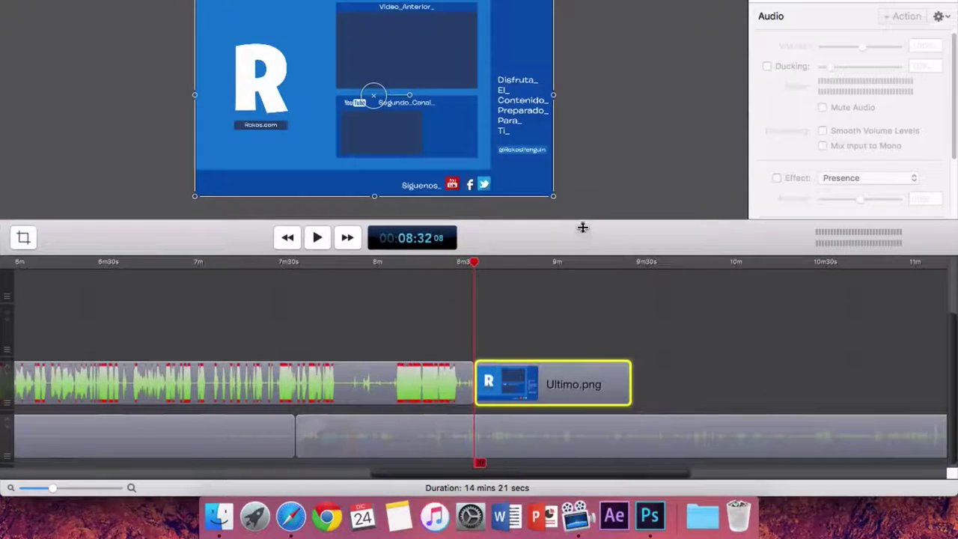
pyautogui.rightClick(531, 388)
pyautogui.click(544, 355)
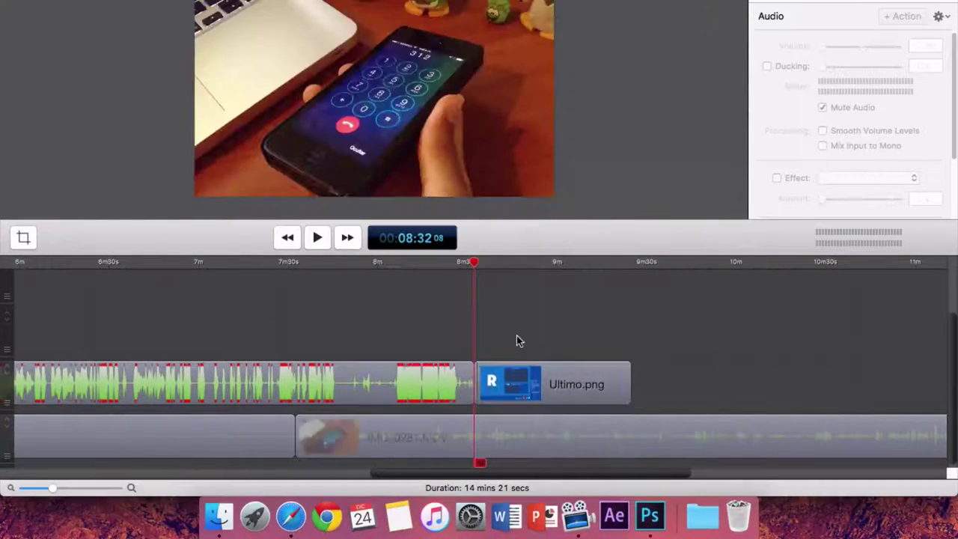
# Play the project from just before the Ultimo.png clip to preview its starting transition.
pyautogui.click(318, 240)
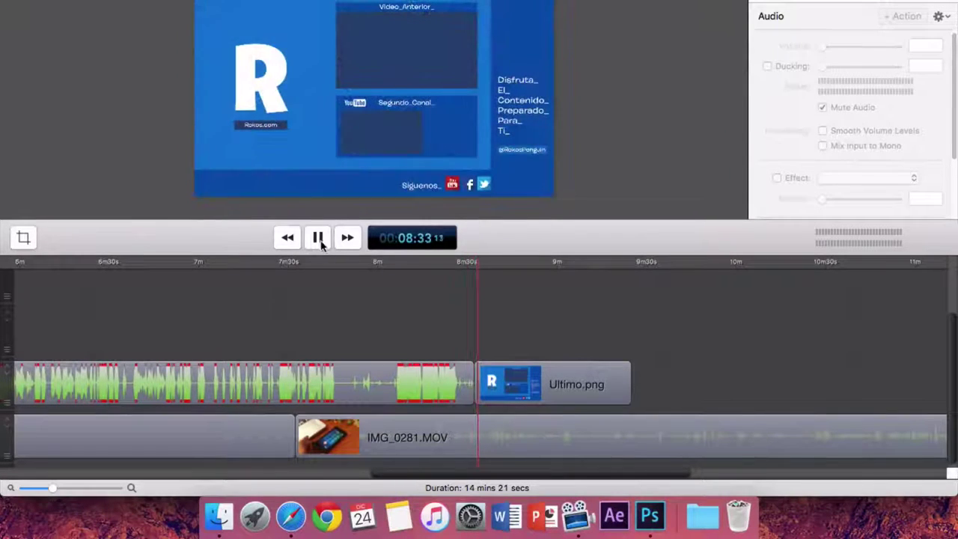
pyautogui.click(486, 390)
pyautogui.click(475, 271)
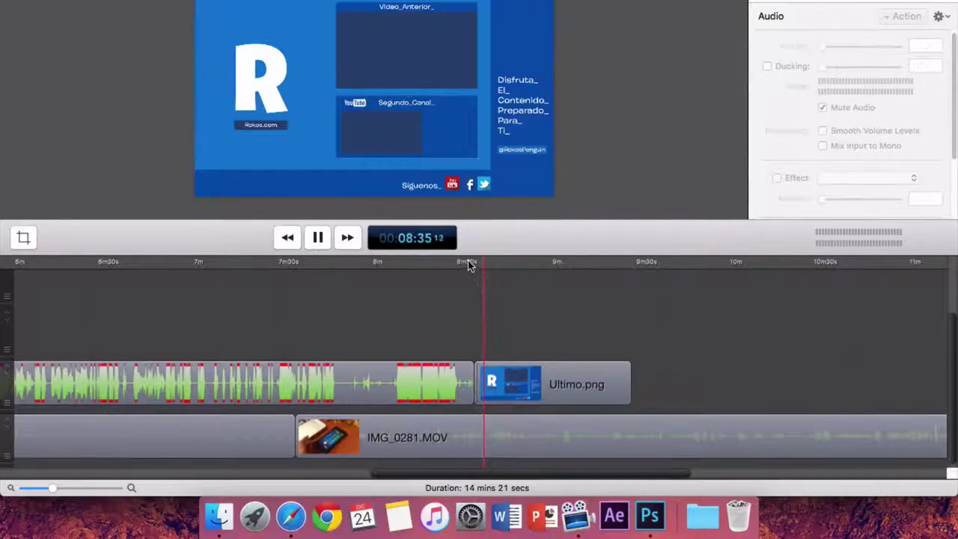
pyautogui.click(468, 264)
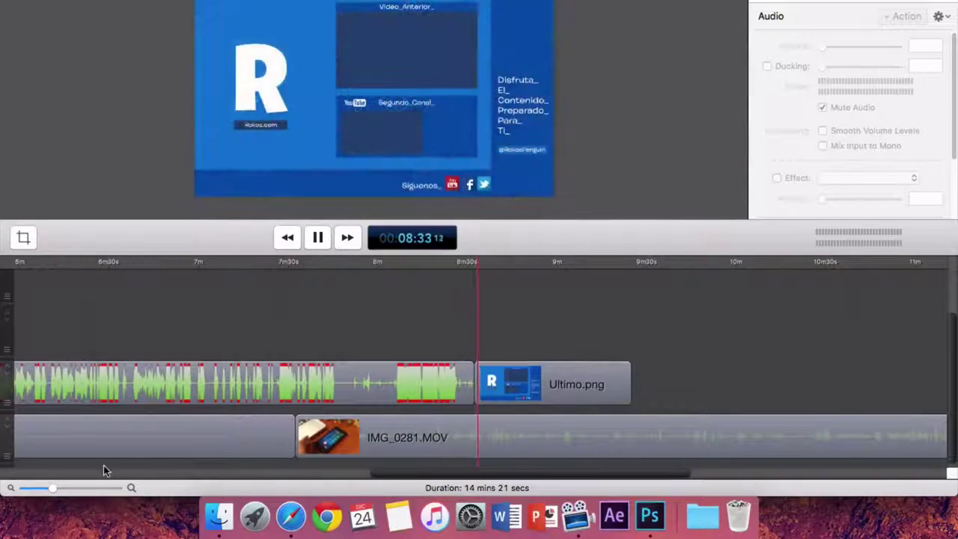
pyautogui.moveTo(53, 487); pyautogui.dragTo(75, 487)
pyautogui.moveTo(430, 272); pyautogui.dragTo(419, 314)
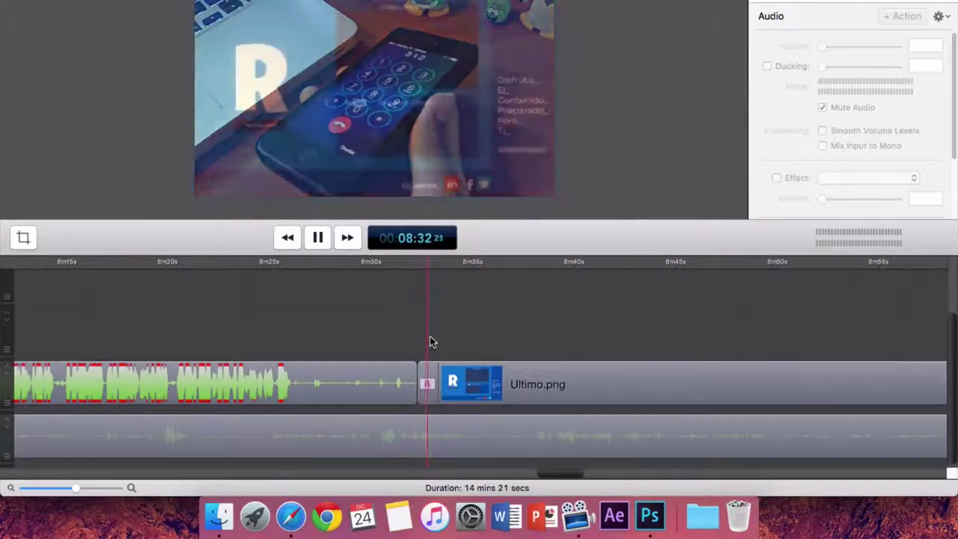
# Add the Adoptar Puffles Aliens video from the Rokos Videos folder on the track above Ultimo.png, aligned with its start.
pyautogui.click(218, 516)
pyautogui.click(235, 88)
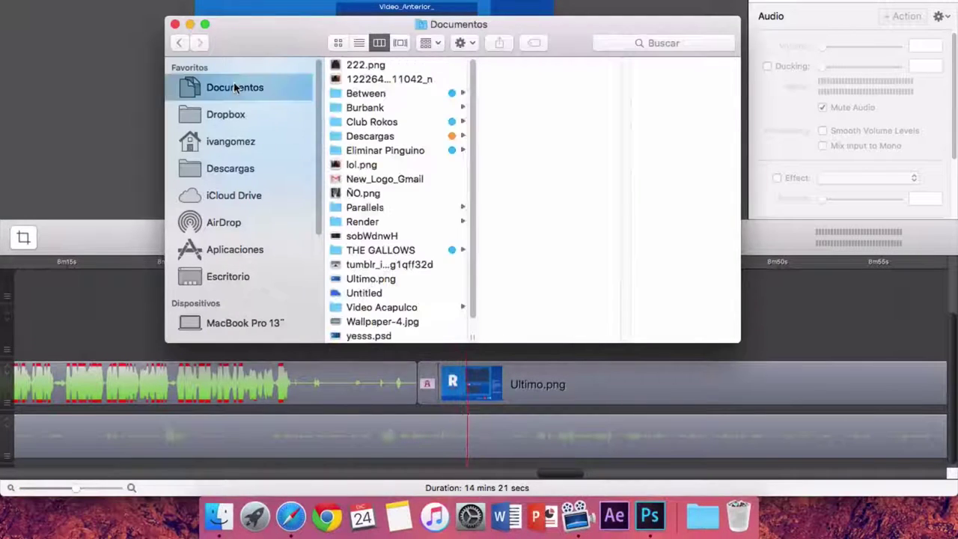
pyautogui.scroll(-5, 247, 146)
pyautogui.scroll(-1, 353, 150)
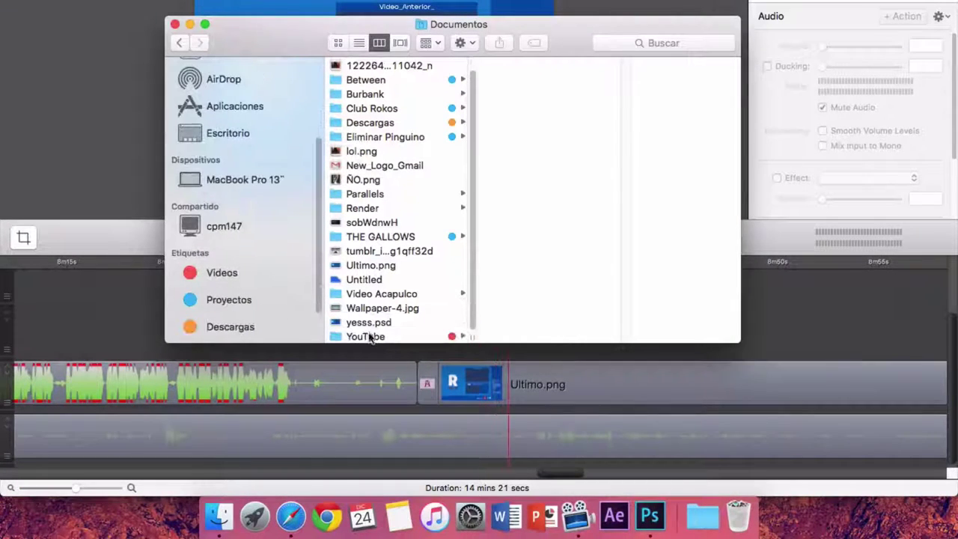
pyautogui.click(369, 336)
pyautogui.click(539, 122)
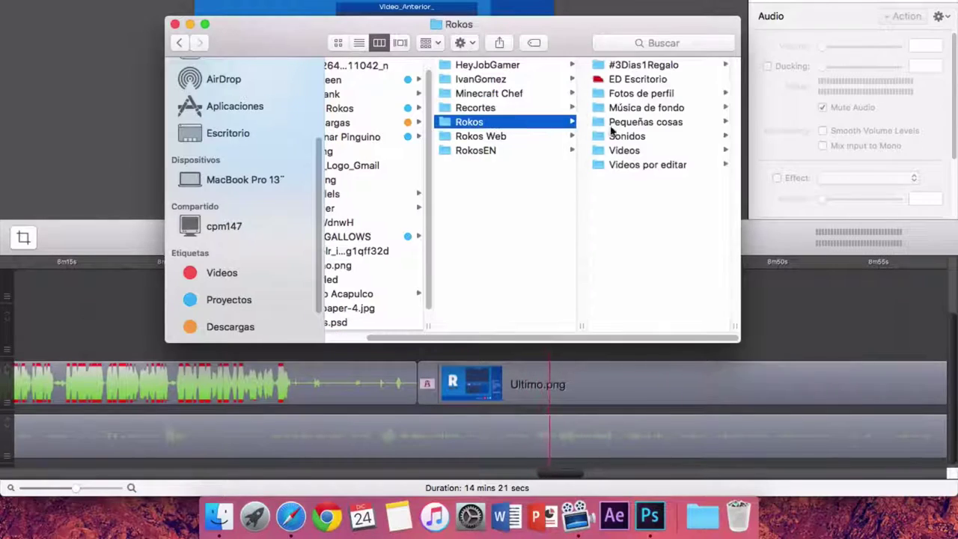
pyautogui.click(625, 151)
pyautogui.click(629, 92)
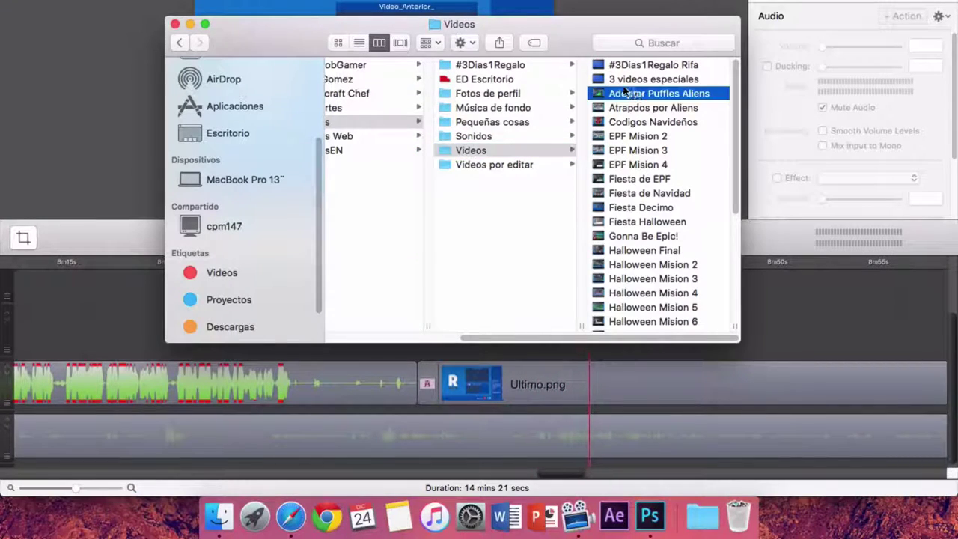
pyautogui.moveTo(517, 93); pyautogui.dragTo(449, 340)
# Pause playback and add a starting transition to the Adoptar Puffles Aliens clip.
pyautogui.press('space')
pyautogui.rightClick(501, 322)
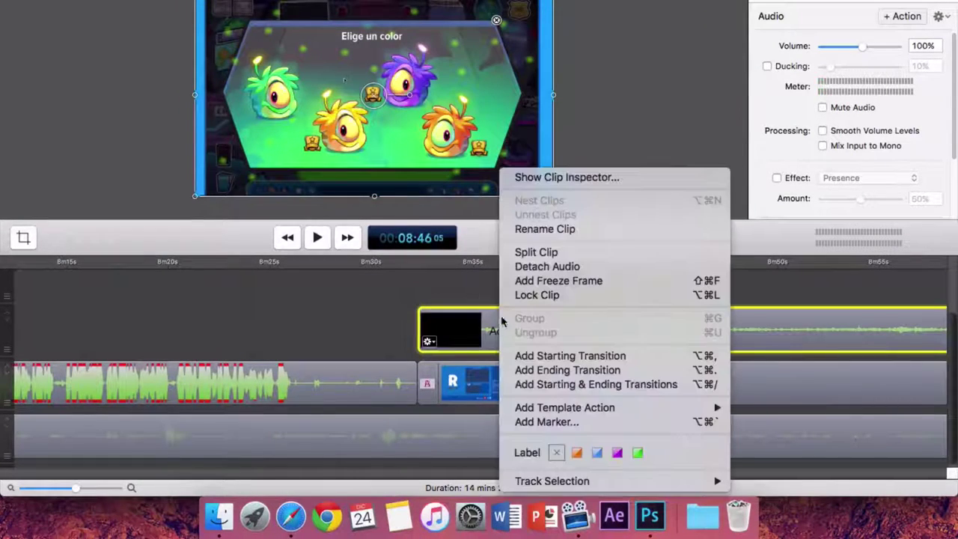
pyautogui.click(513, 357)
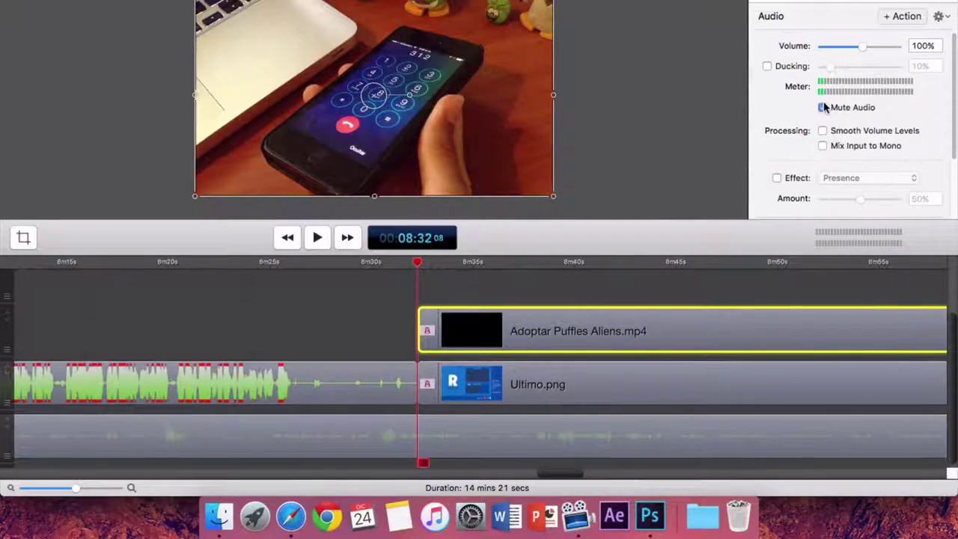
# Play the project and resize the Adoptar Puffles Aliens video to fit inside the Video_Anterior frame of the end screen.
pyautogui.click(317, 237)
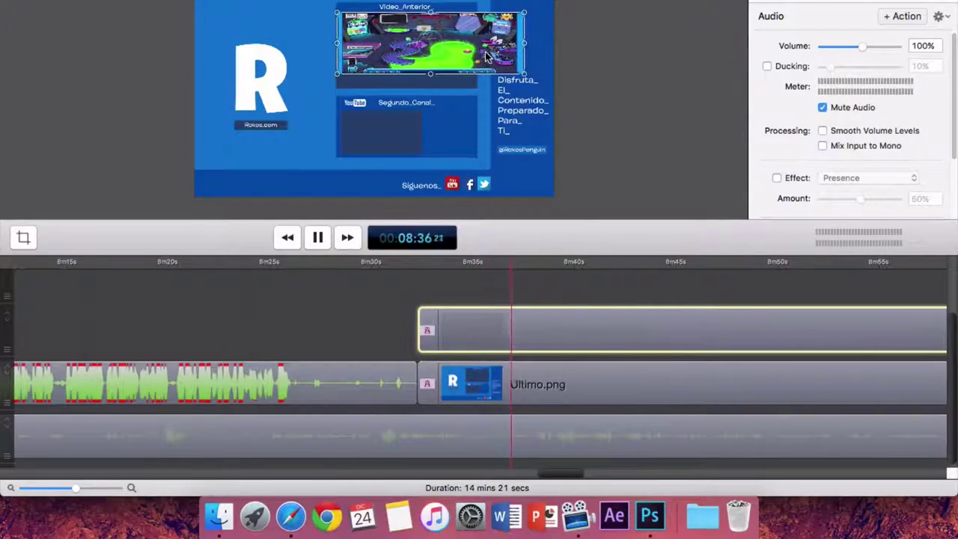
pyautogui.moveTo(528, 75); pyautogui.dragTo(476, 88)
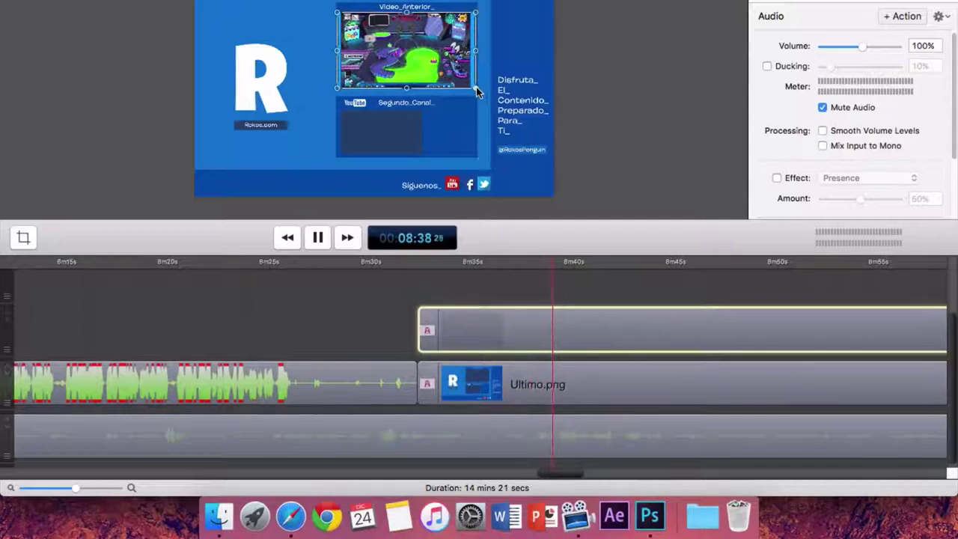
pyautogui.click(633, 83)
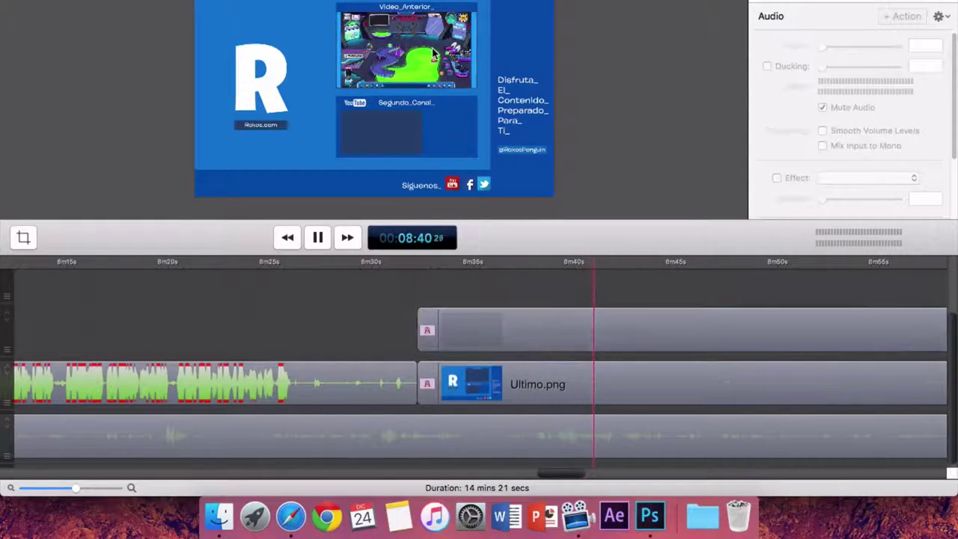
pyautogui.press('super+equal')
pyautogui.press('super+minus')
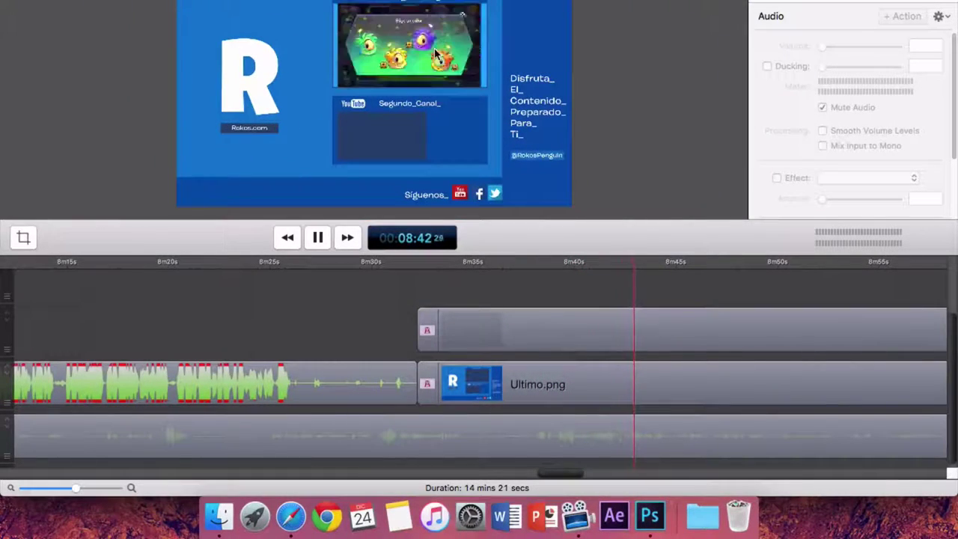
pyautogui.press('super+minus')
# Trim the end of the Adoptar Puffles Aliens clip to match the end of the Ultimo.png clip.
pyautogui.moveTo(76, 487); pyautogui.dragTo(47, 491)
pyautogui.click(758, 325)
pyautogui.moveTo(764, 320); pyautogui.dragTo(537, 326)
pyautogui.click(587, 328)
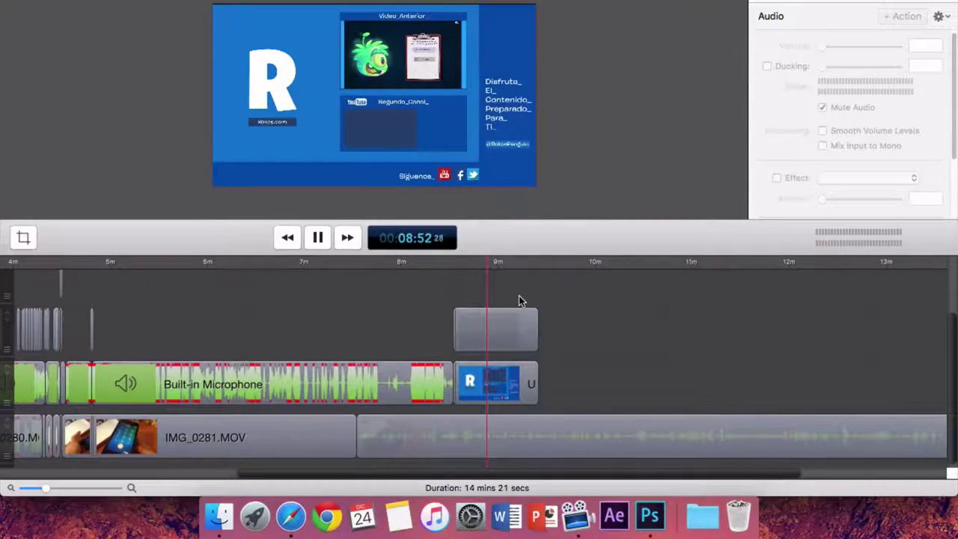
# Select both end-screen clips, view the apps in Launchpad's Vídeo folder, and return to the project.
pyautogui.click(503, 349)
pyautogui.keyDown('shift'); pyautogui.click(503, 374); pyautogui.keyUp('shift')
pyautogui.click(255, 515)
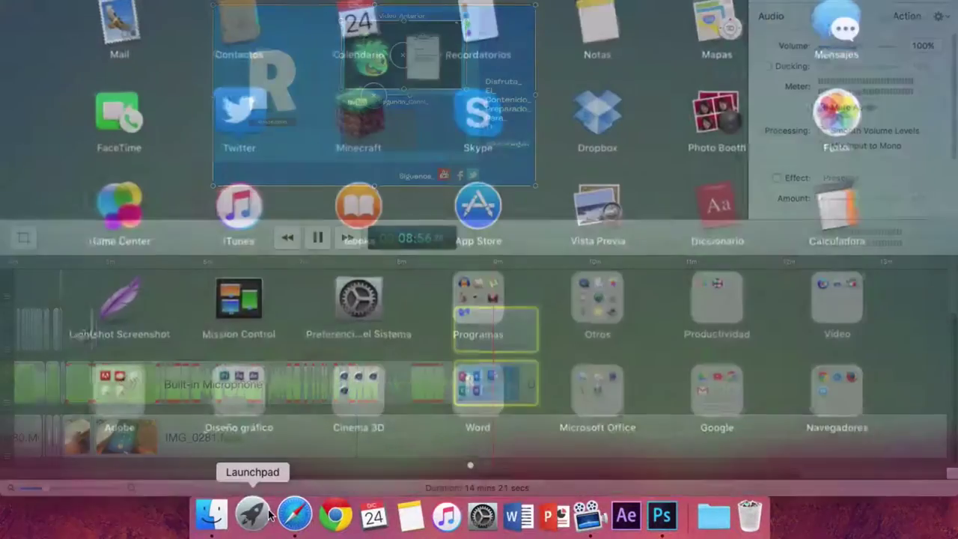
pyautogui.click(832, 301)
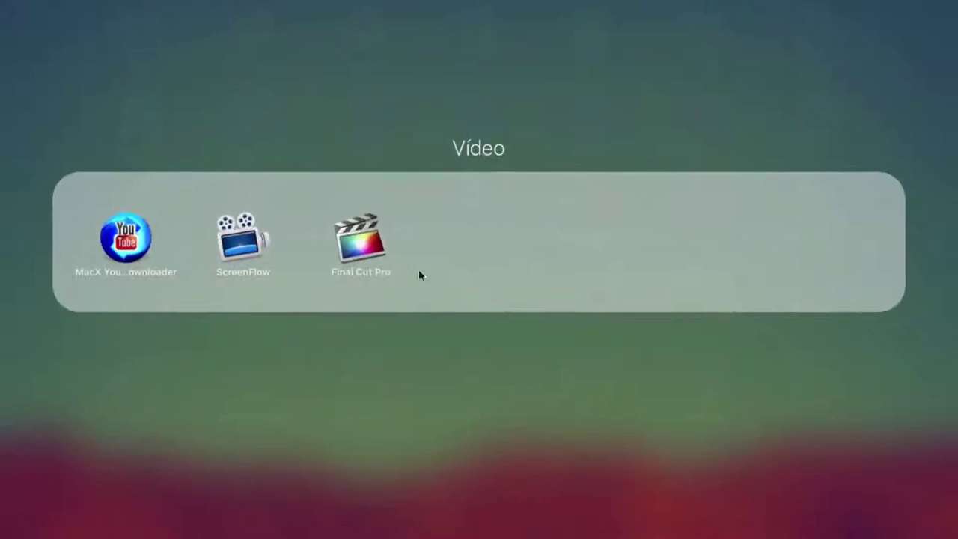
pyautogui.click(384, 397)
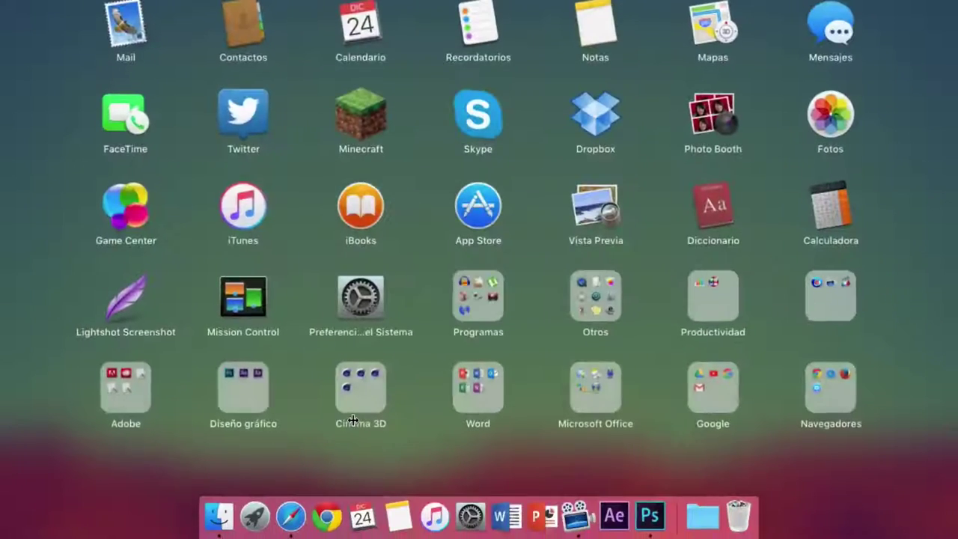
pyautogui.click(77, 258)
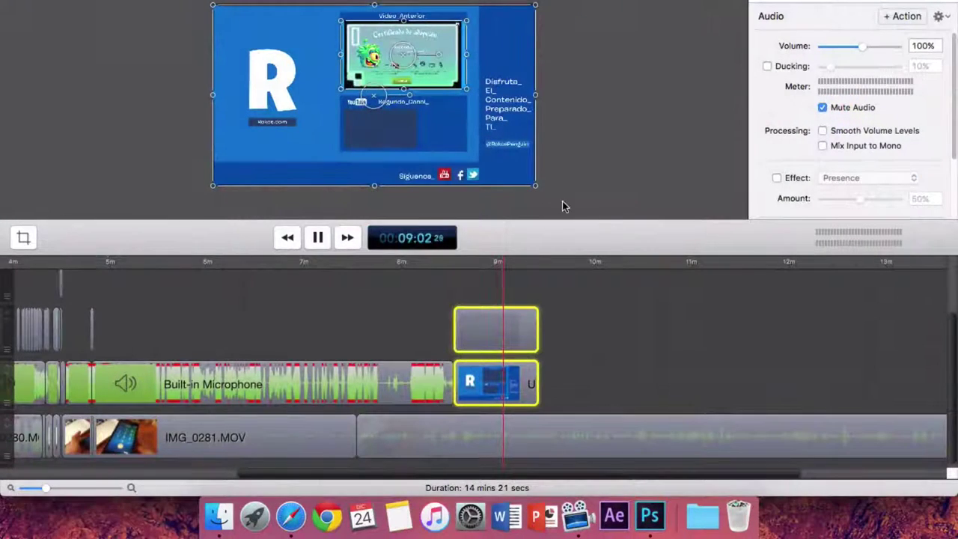
# Pause playback and copy only the Adoptar Puffles Aliens clip.
pyautogui.click(544, 282)
pyautogui.click(505, 334)
pyautogui.click(317, 241)
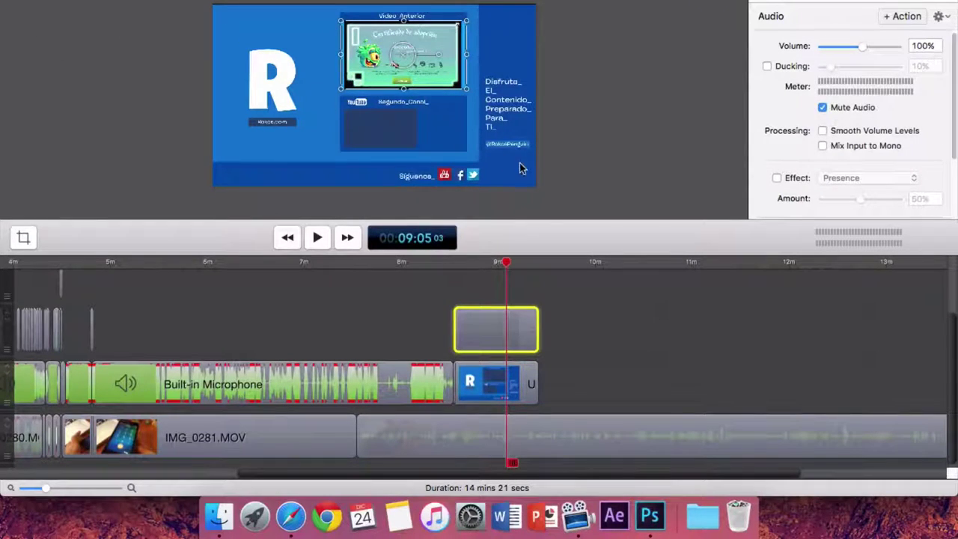
pyautogui.press('super+c')
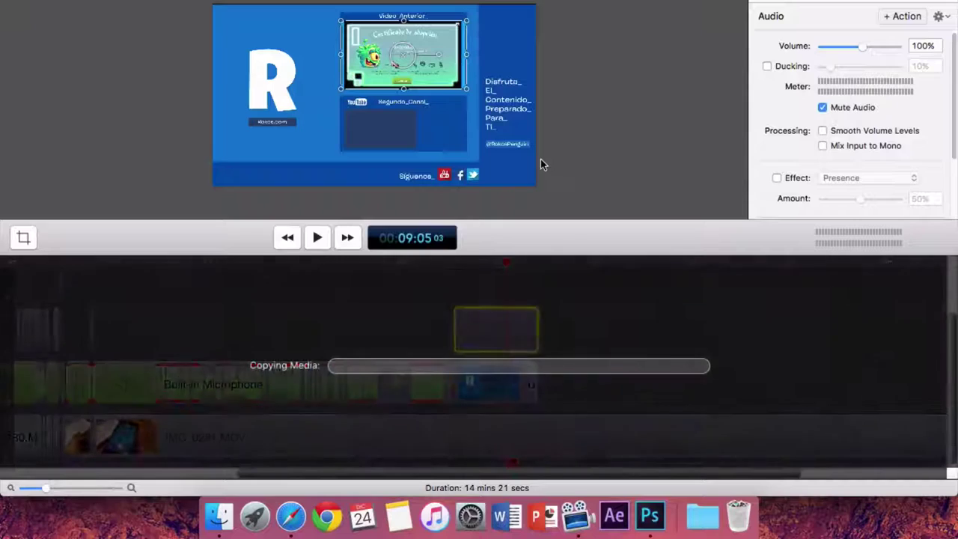
# Look through the video apps in Launchpad again while the media is being copied.
pyautogui.click(254, 516)
pyautogui.click(813, 291)
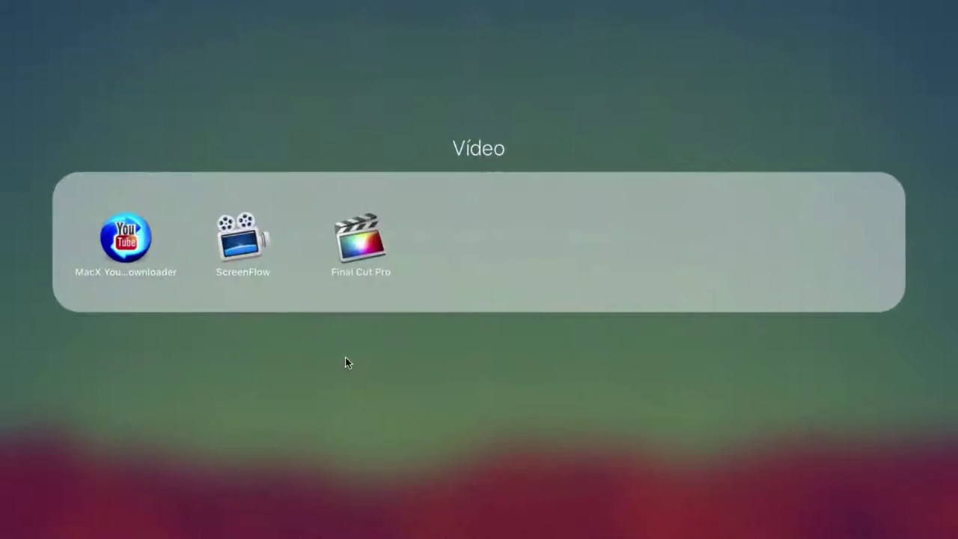
pyautogui.click(349, 359)
pyautogui.click(52, 174)
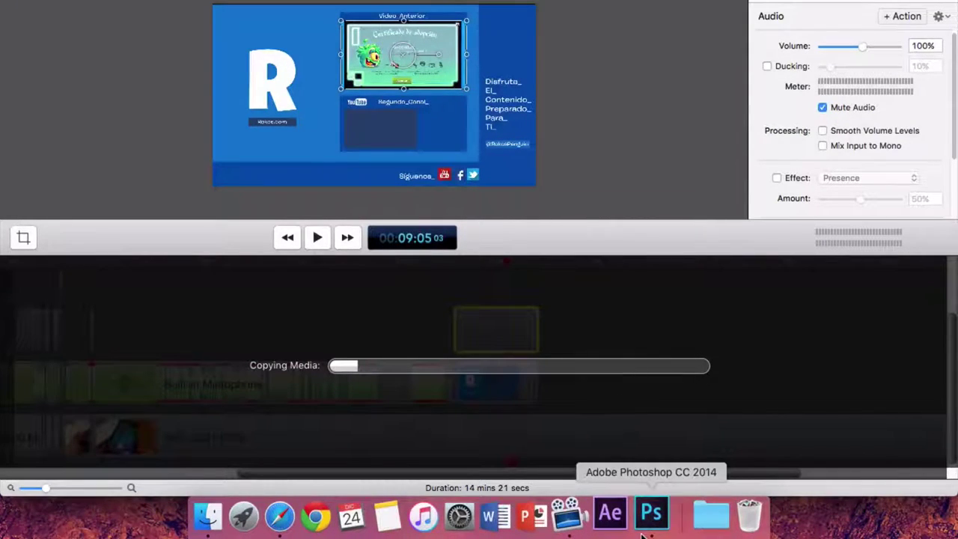
# Switch to Photoshop briefly and return to ScreenFlow to check the media copying progress.
pyautogui.click(645, 528)
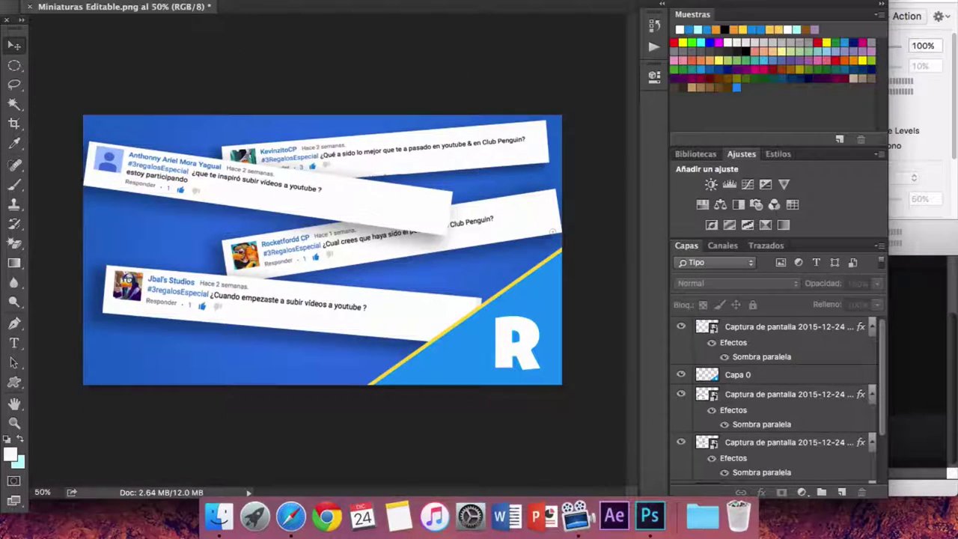
pyautogui.click(934, 212)
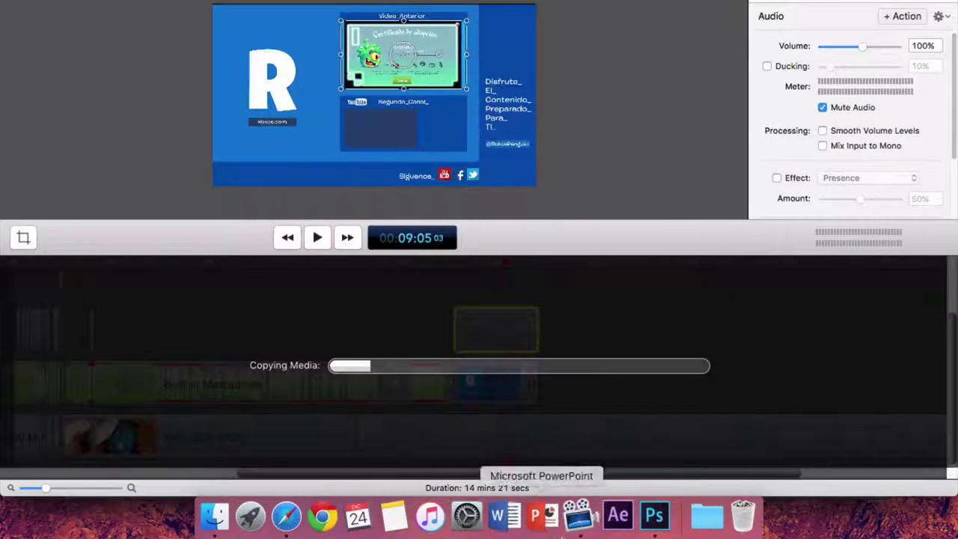
pyautogui.rightClick(583, 530)
pyautogui.click(616, 448)
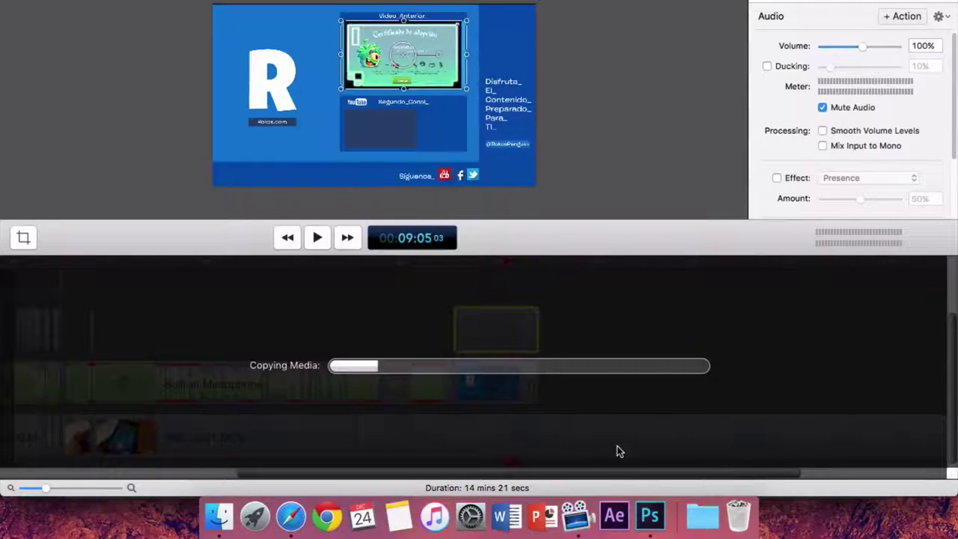
# Switch to Photoshop and examine the thumbnail design and layers of Miniaturas Editable.png.
pyautogui.click(650, 516)
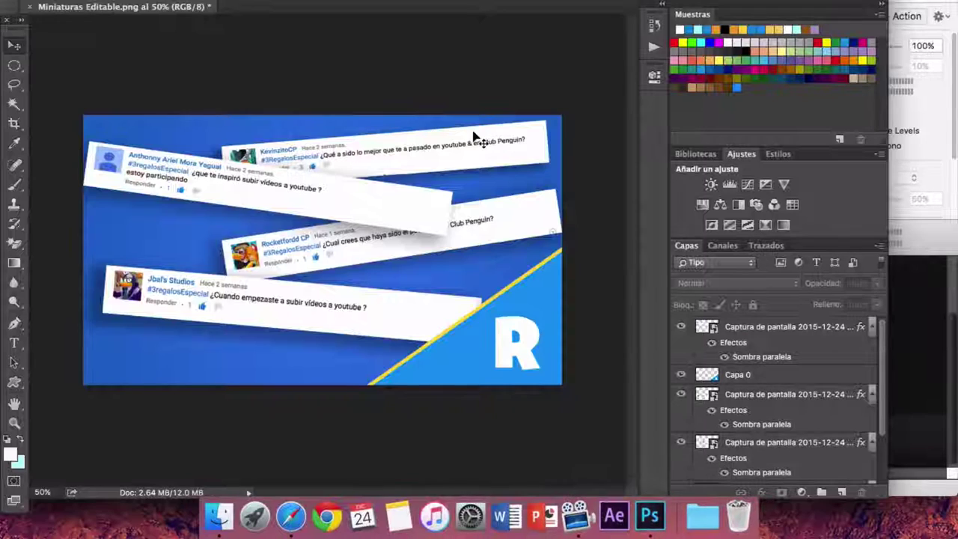
pyautogui.click(15, 423)
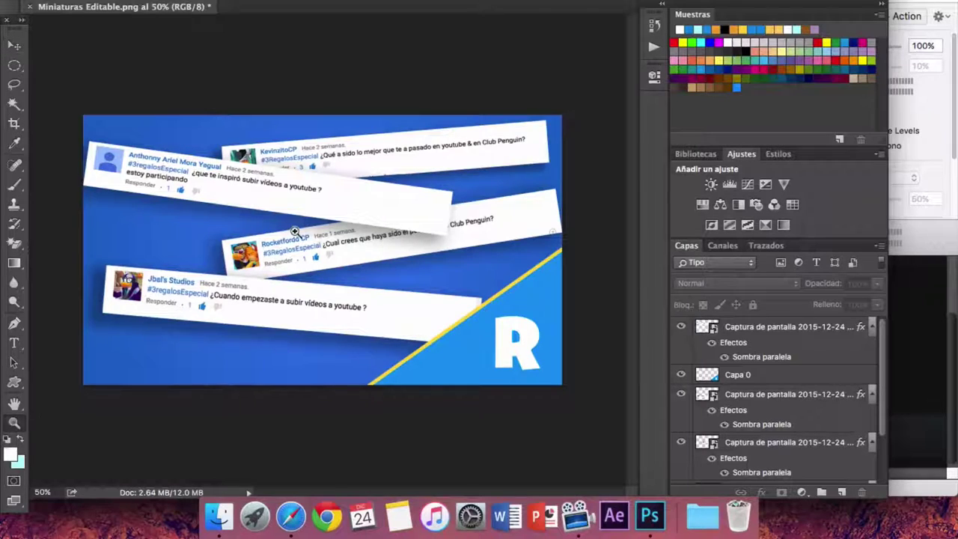
pyautogui.keyDown('alt'); pyautogui.click(255, 225); pyautogui.keyUp('alt')
pyautogui.click(269, 223)
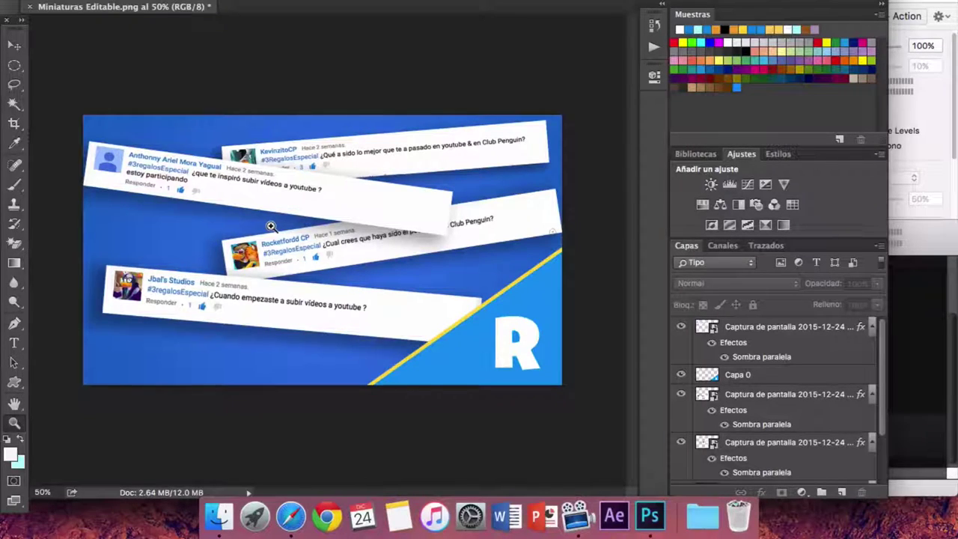
pyautogui.moveTo(305, 232)
pyautogui.mouseDown()
pyautogui.moveTo(281, 239)
pyautogui.moveTo(298, 244)
pyautogui.mouseUp()
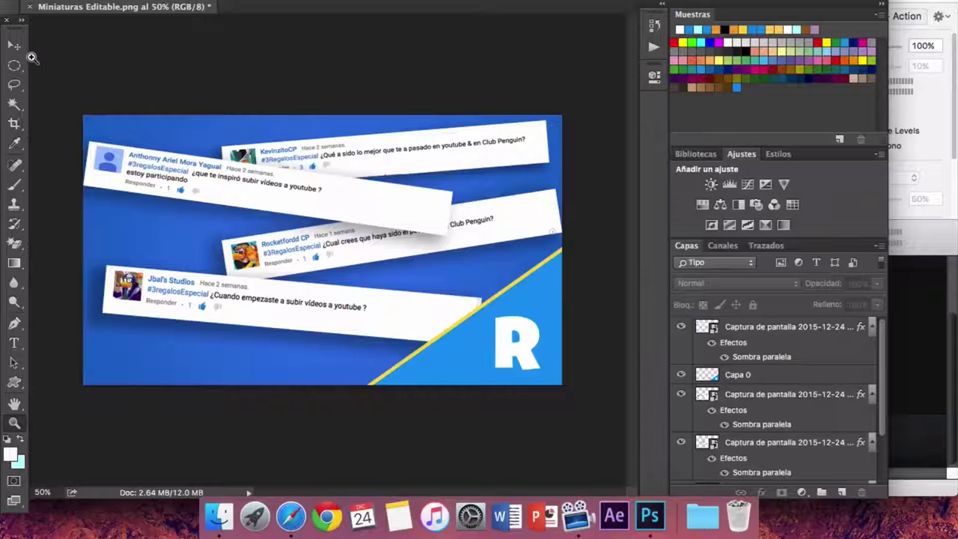
pyautogui.click(14, 47)
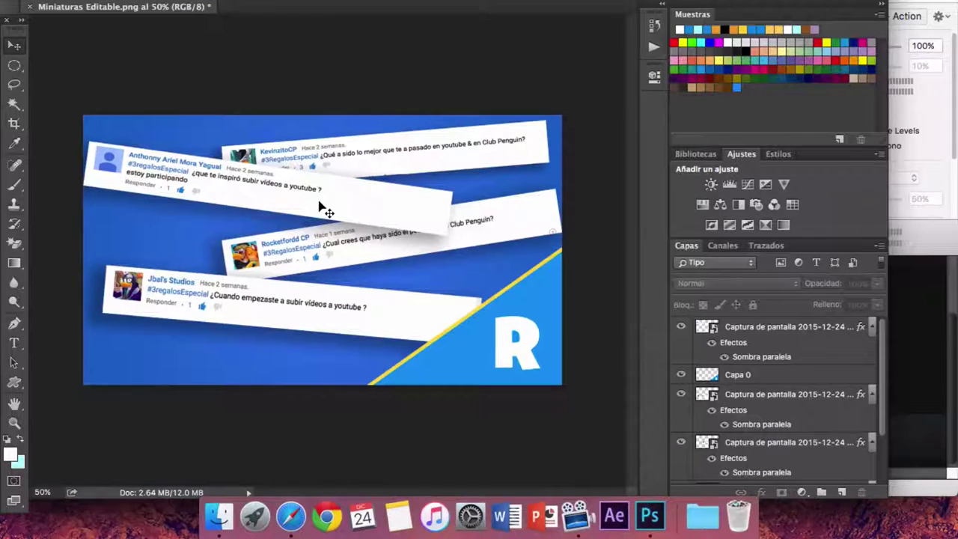
pyautogui.scroll(-3, 752, 335)
pyautogui.scroll(3, 718, 340)
pyautogui.scroll(-2, 748, 344)
pyautogui.scroll(2, 824, 329)
# Collapse the effects lists of the four Captura de pantalla layers.
pyautogui.click(872, 327)
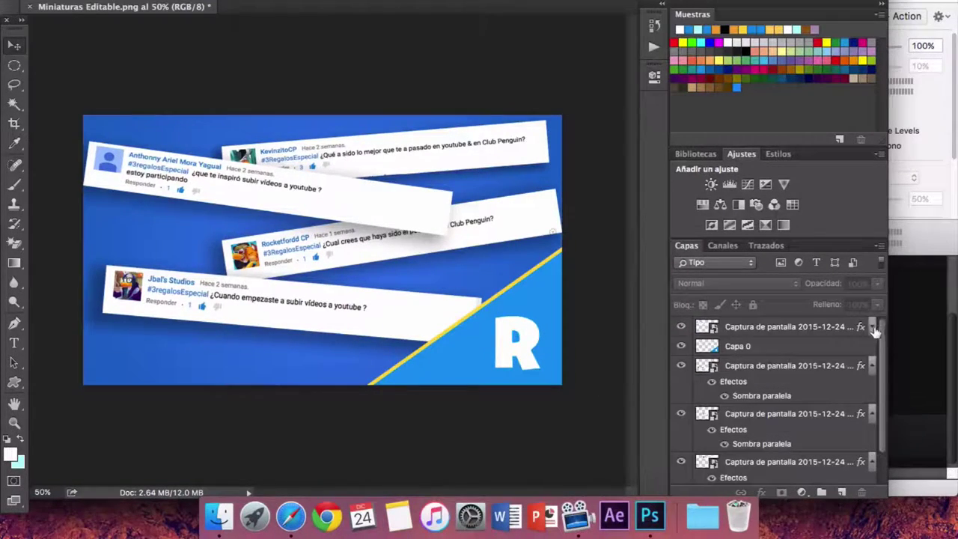
pyautogui.click(871, 365)
pyautogui.click(871, 384)
pyautogui.click(871, 405)
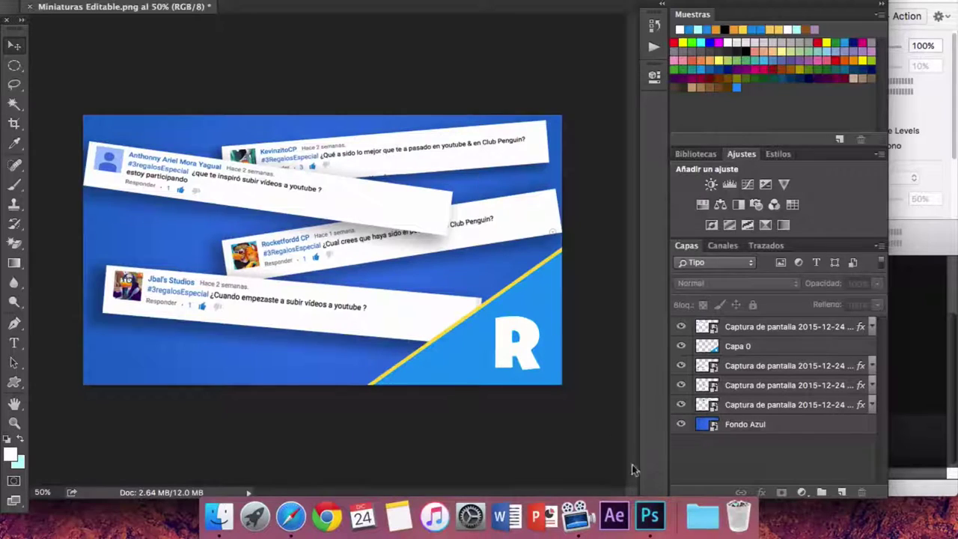
# Open the Miniaturas Editable image from the Pequeñas cosas folder inside YouTube's Rokos folder.
pyautogui.rightClick(650, 516)
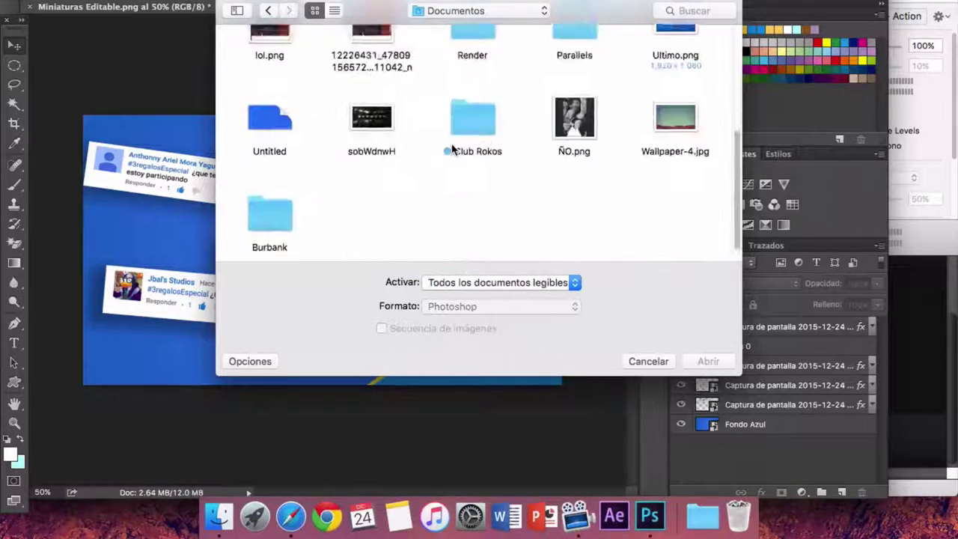
pyautogui.scroll(5, 452, 143)
pyautogui.doubleClick(268, 61)
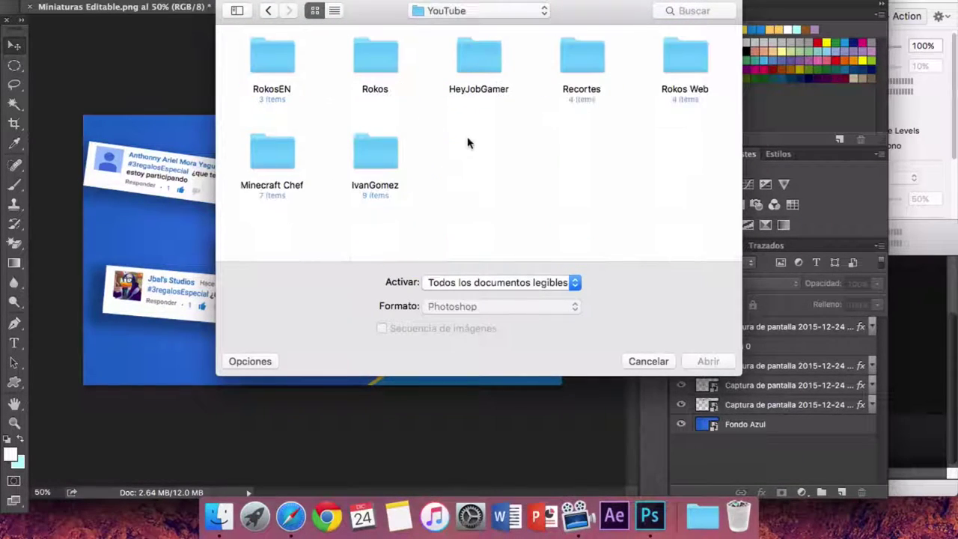
pyautogui.doubleClick(364, 59)
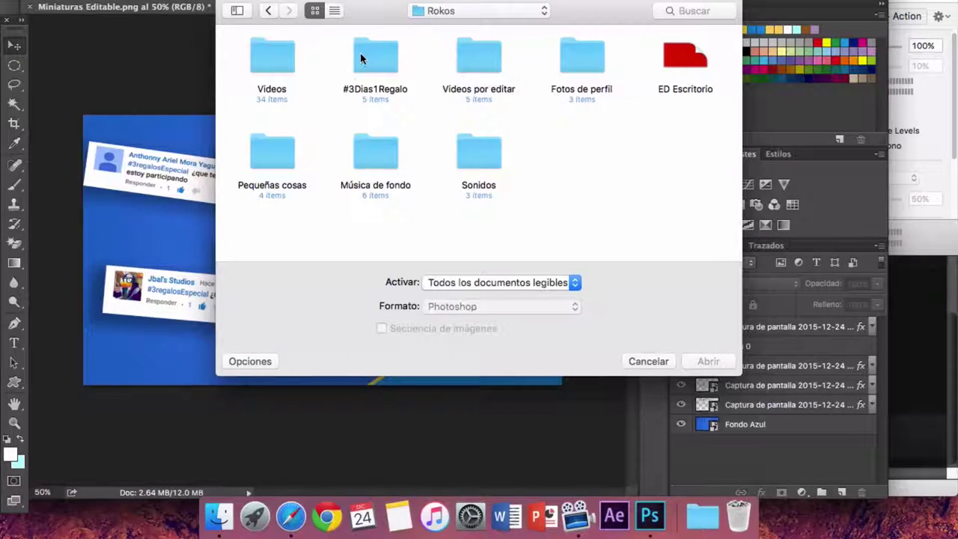
pyautogui.doubleClick(276, 154)
pyautogui.click(482, 64)
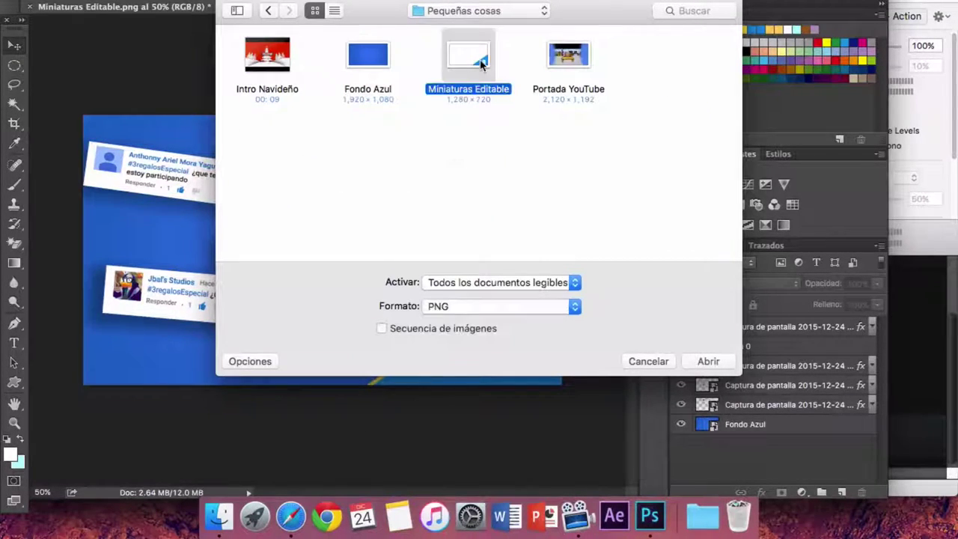
pyautogui.click(707, 361)
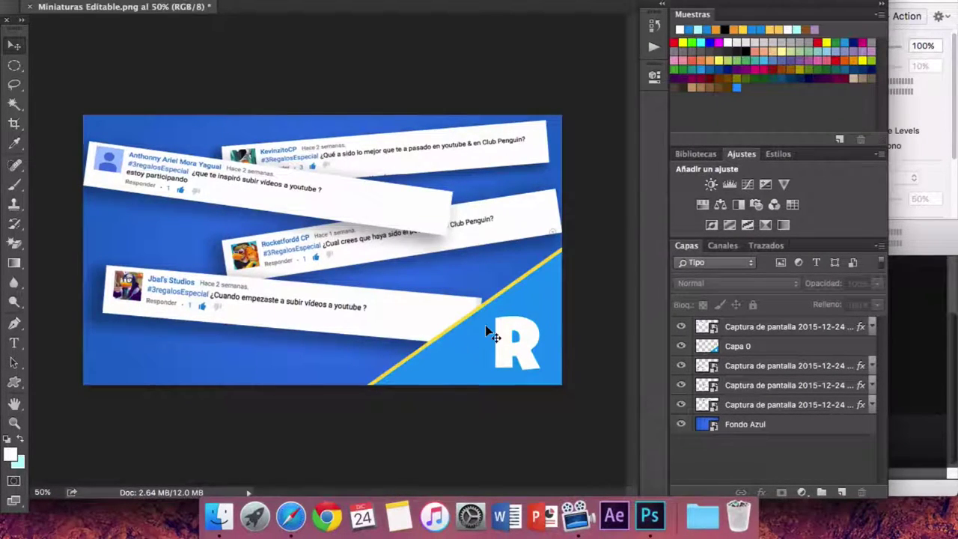
# Delete the four Captura de pantalla layers and the Fondo Azul layer, keeping only Capa 0.
pyautogui.click(324, 187)
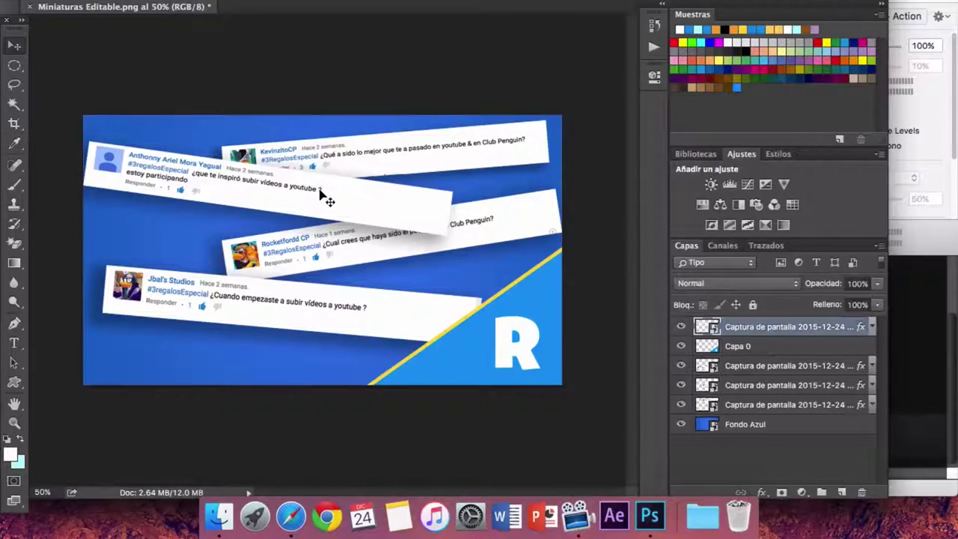
pyautogui.press('Delete')
pyautogui.press('Delete')
pyautogui.press('Delete')
pyautogui.press('Delete')
pyautogui.press('Delete')
pyautogui.press('Delete')
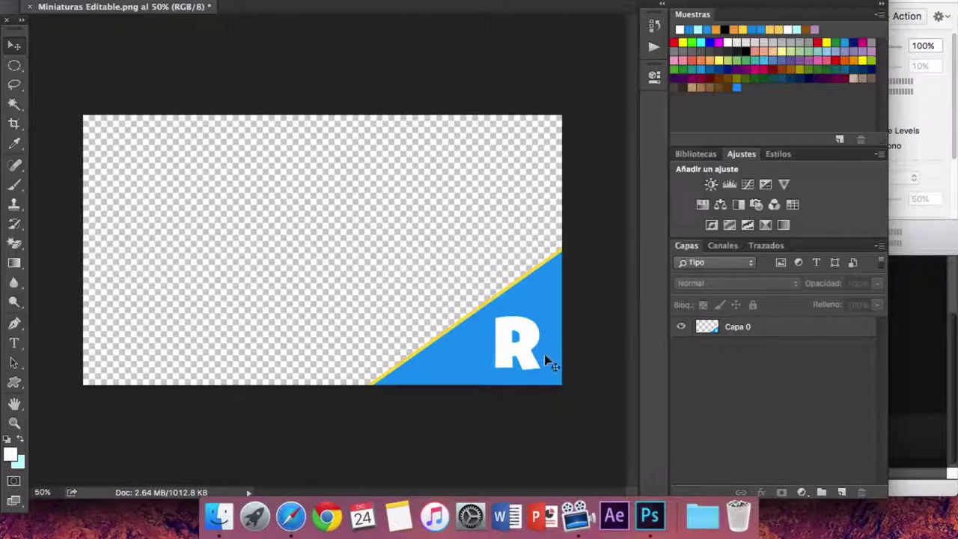
# Dismiss Photoshop's options and switch to ScreenFlow to check how far the media copy has progressed.
pyautogui.rightClick(651, 524)
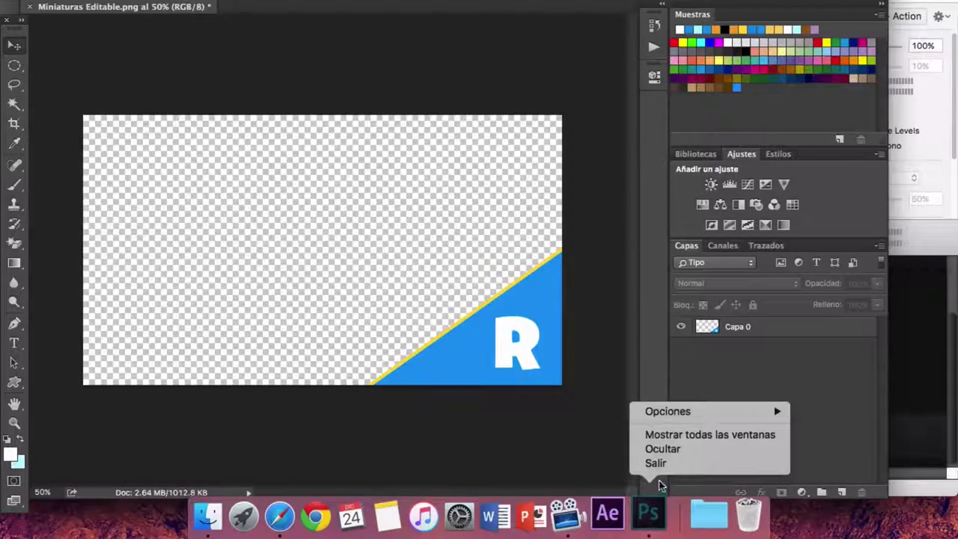
pyautogui.click(567, 406)
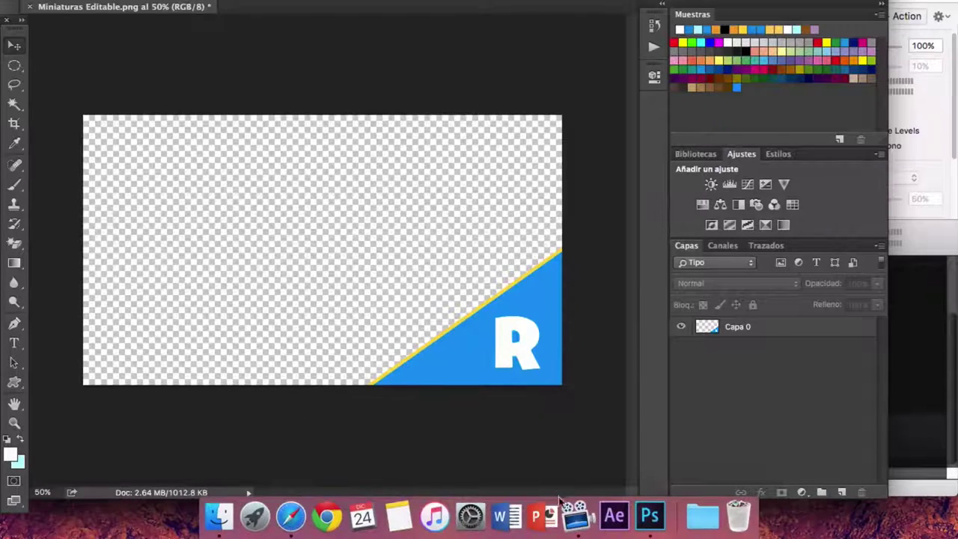
pyautogui.click(578, 524)
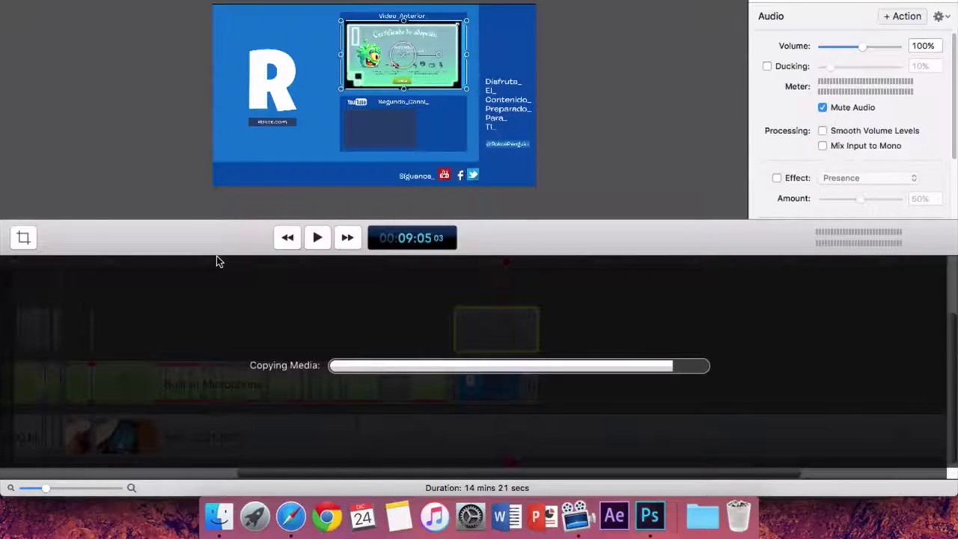
# Switch to Safari, search for "you" to reach YouTube and open its video upload page.
pyautogui.click(291, 516)
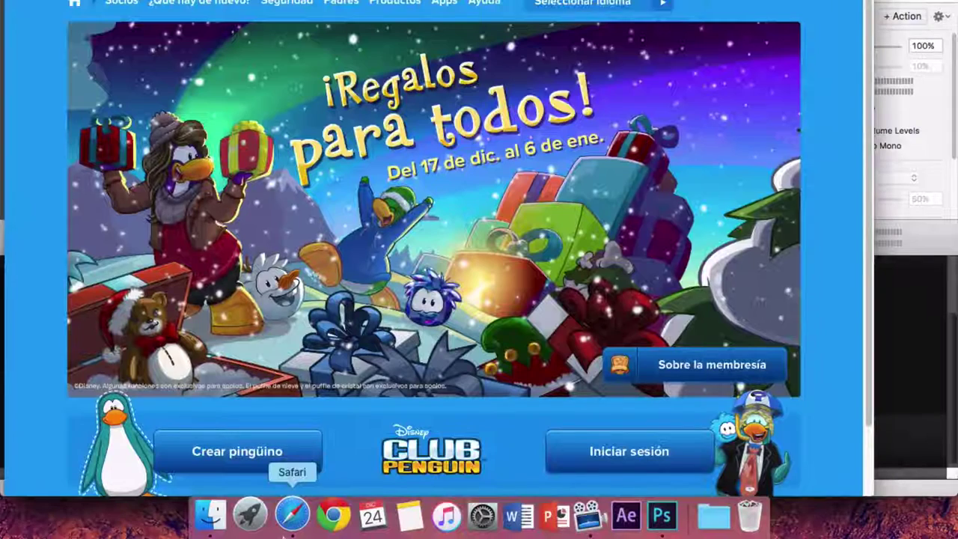
pyautogui.write('you')
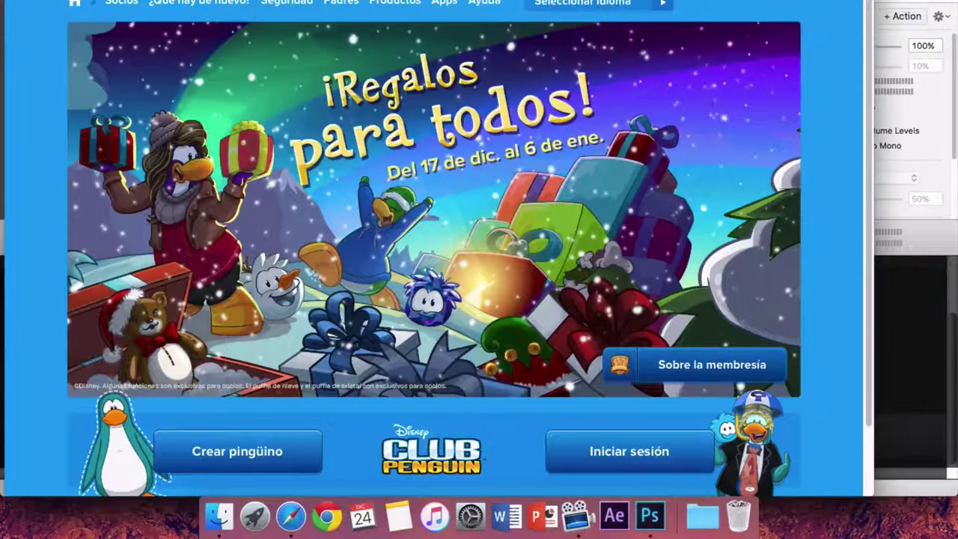
pyautogui.press('Return')
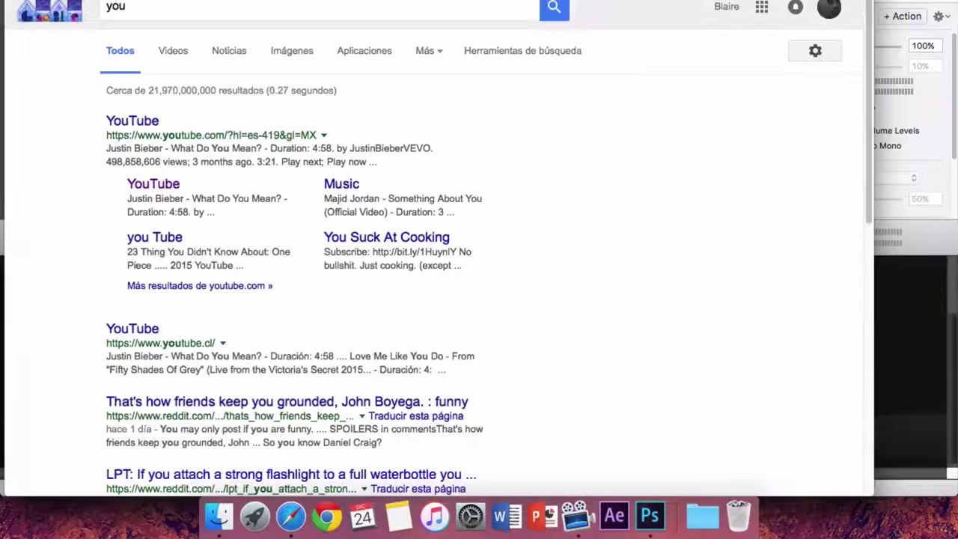
pyautogui.click(132, 121)
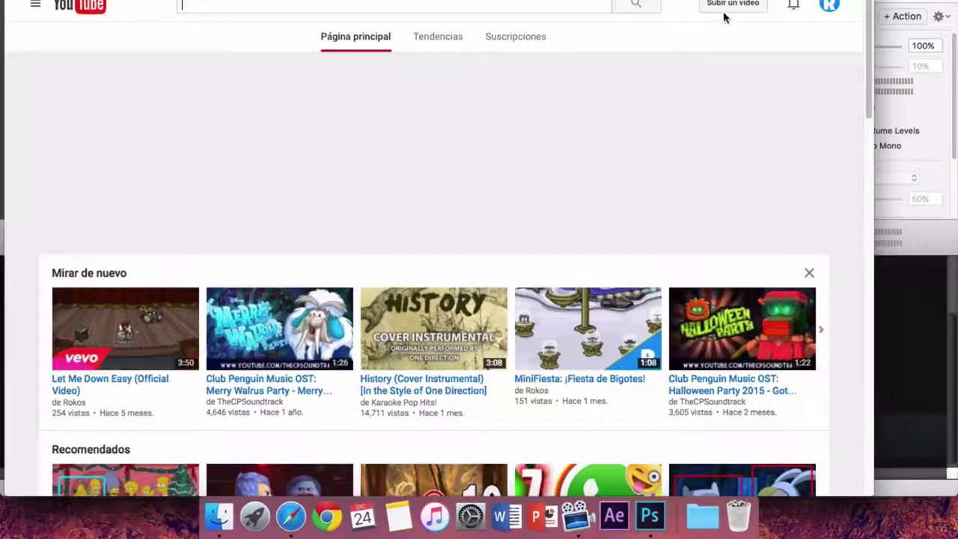
pyautogui.click(728, 6)
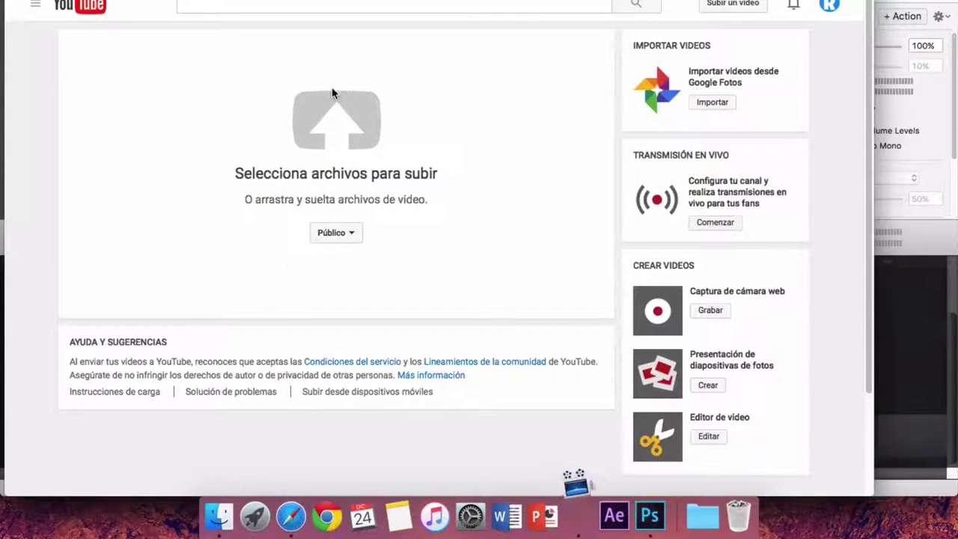
# Minimize the empty ScreenFlow project window and start uploading the Pin Puffle de Cristal video to YouTube.
pyautogui.click(558, 517)
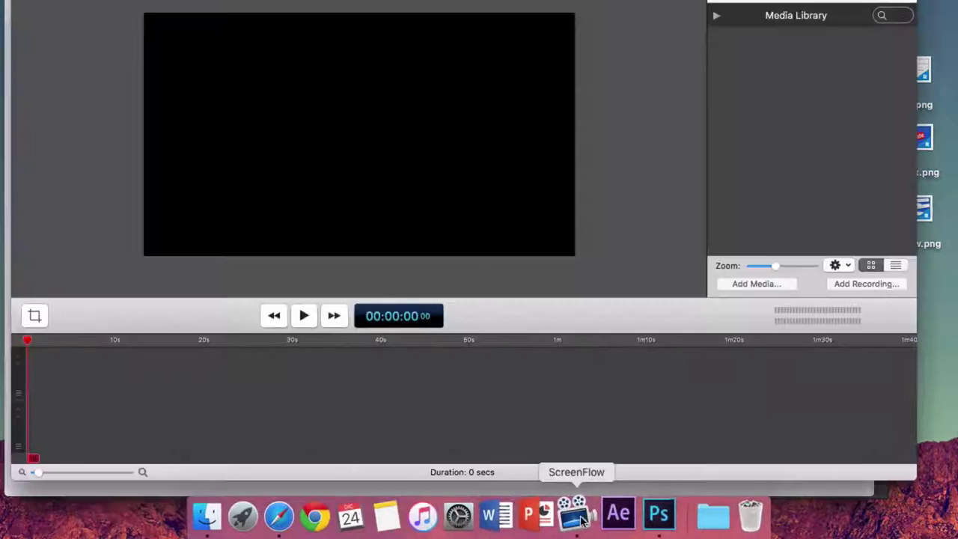
pyautogui.press('super+m')
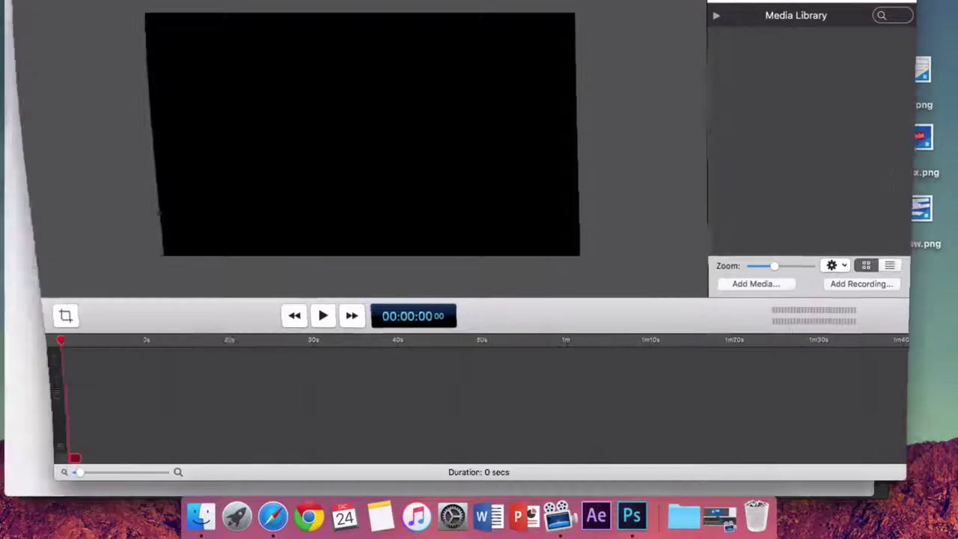
pyautogui.click(302, 178)
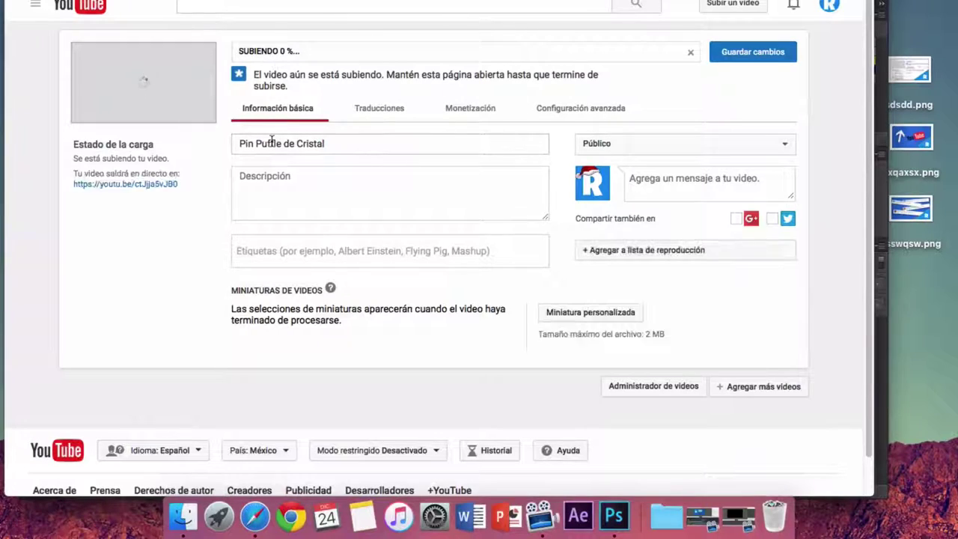
# Change the uploading video's title to "¡Nuevo Pin!: Puffle de Cristal" and place the cursor in its description.
pyautogui.click(234, 142)
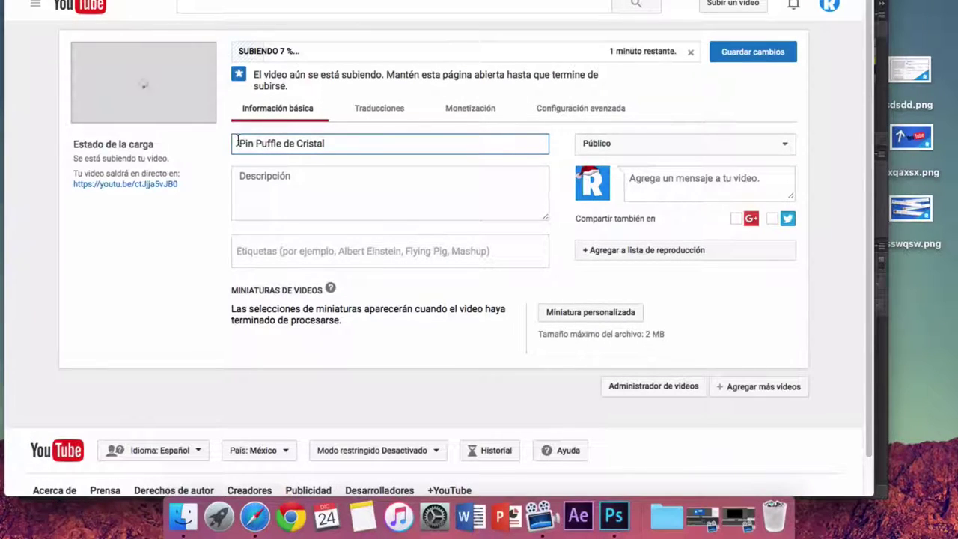
pyautogui.click(237, 142)
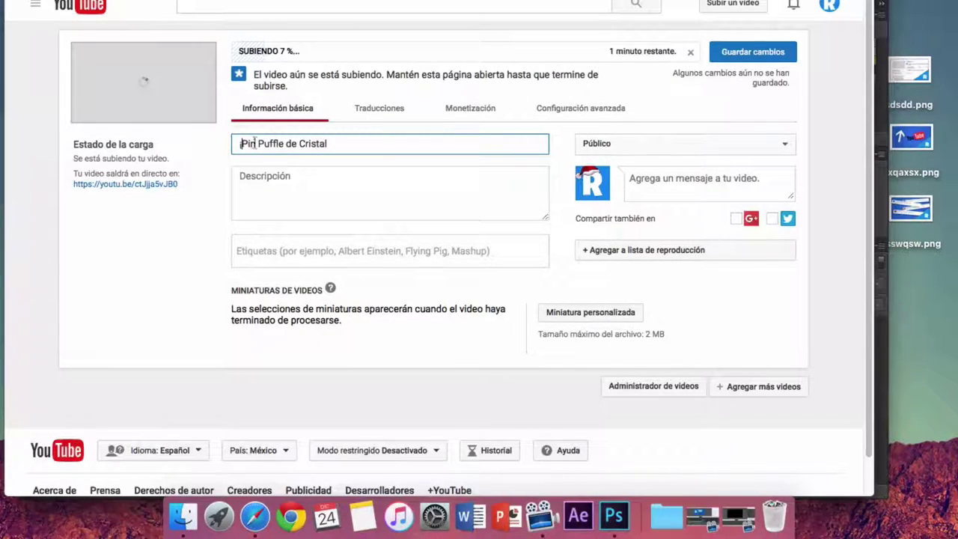
pyautogui.write('¡Nuevo')
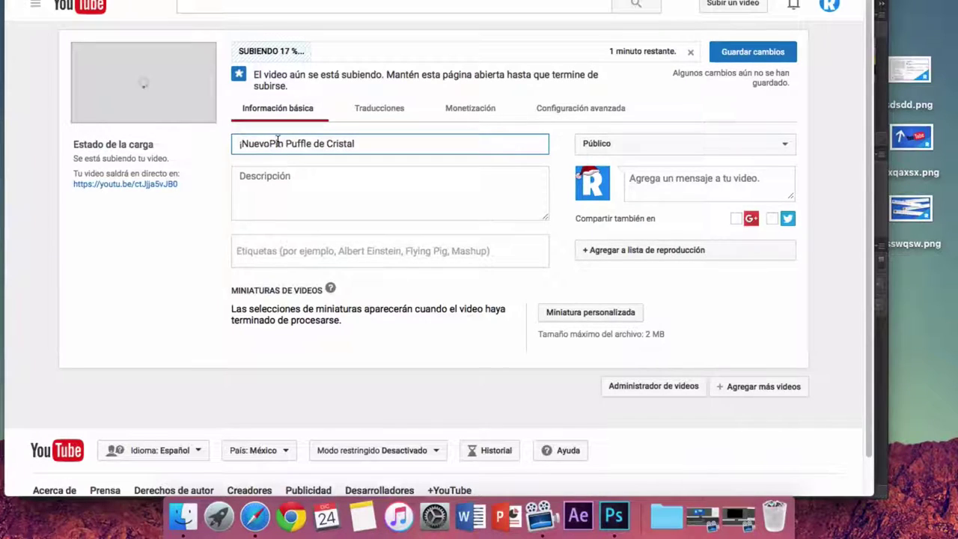
pyautogui.press('Right')
pyautogui.press('Right')
pyautogui.press('Right')
pyautogui.write('!')
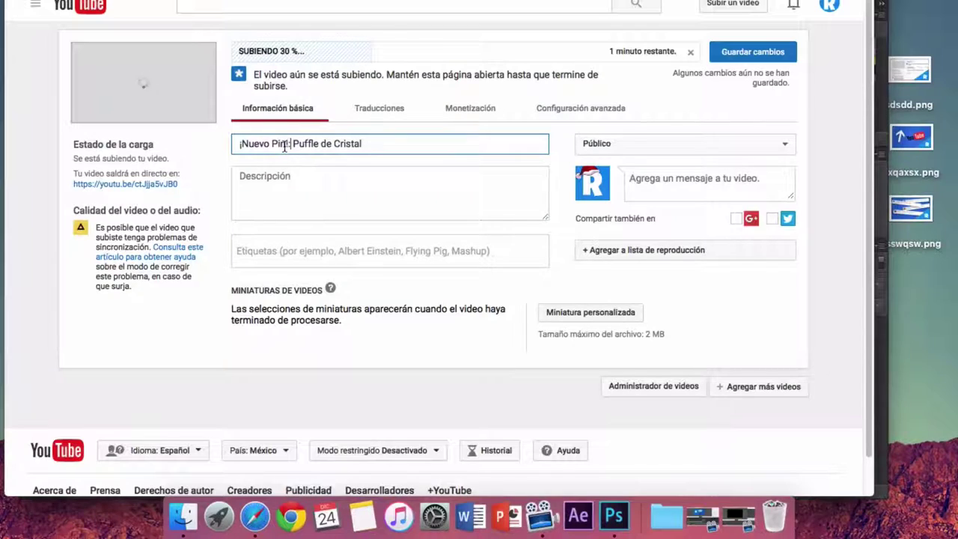
pyautogui.write(':')
pyautogui.click(295, 190)
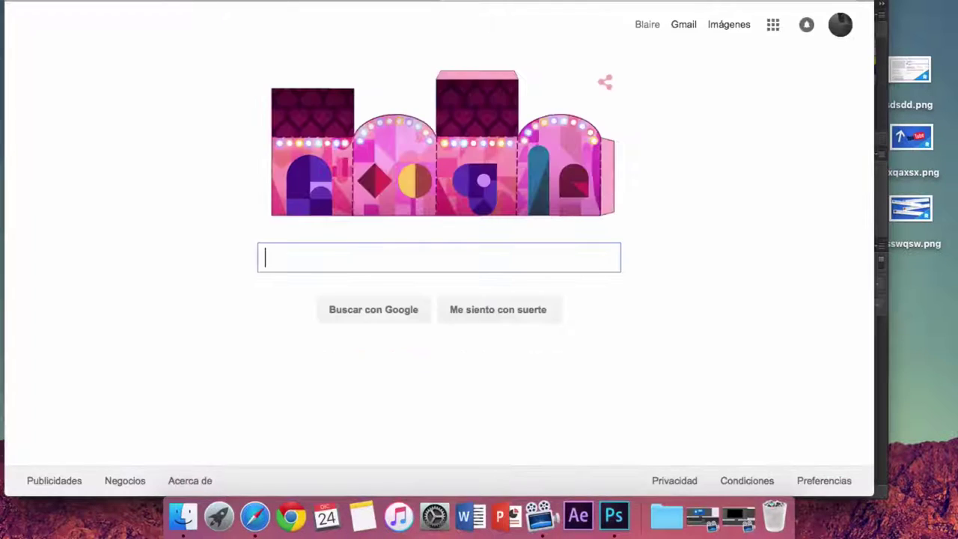
# Open YouTube in a new tab and list the uploaded videos of the Rokos channel.
pyautogui.write('you')
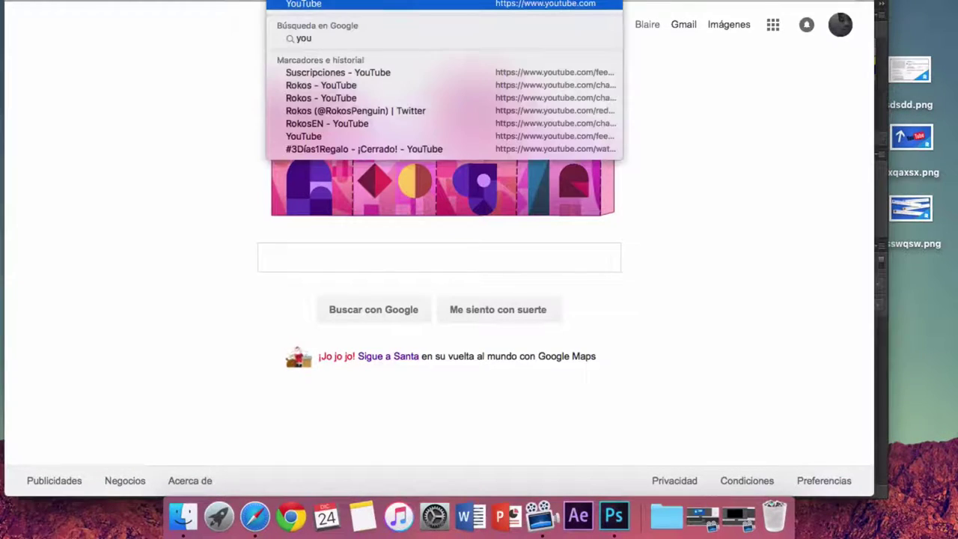
pyautogui.press('Return')
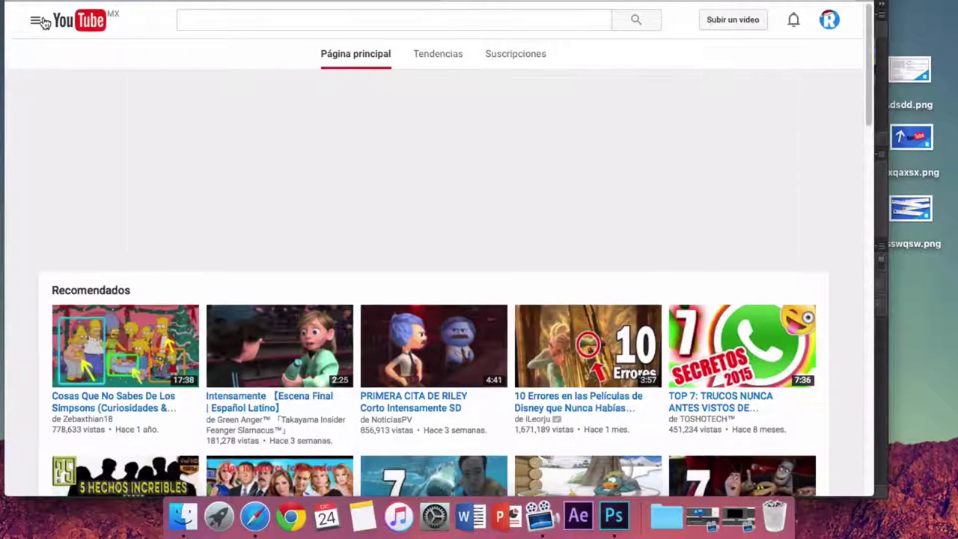
pyautogui.click(41, 22)
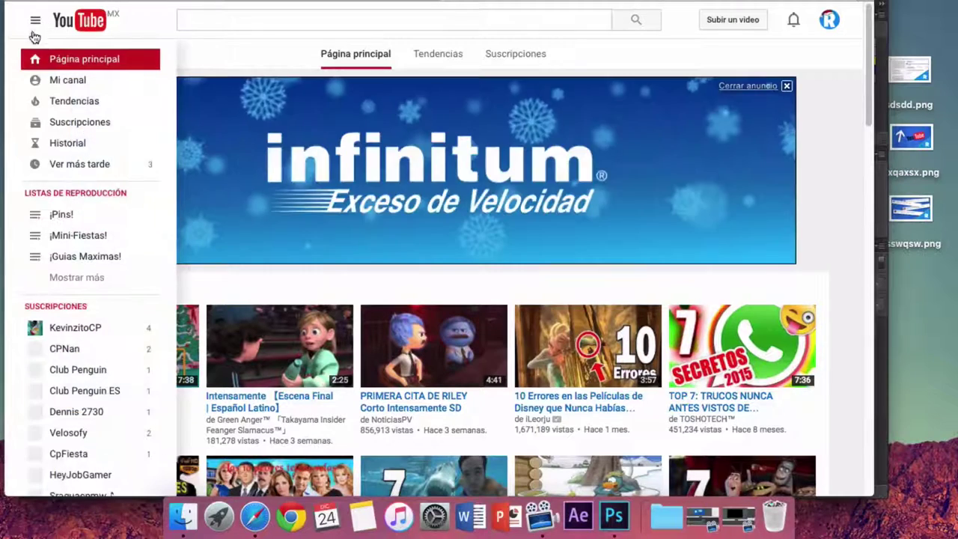
pyautogui.click(69, 82)
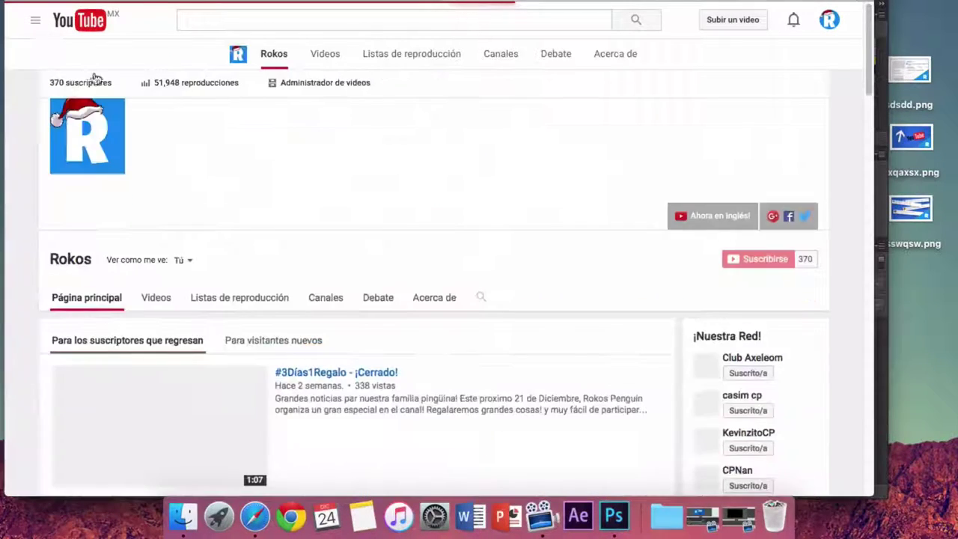
pyautogui.scroll(-5, 167, 65)
pyautogui.click(154, 127)
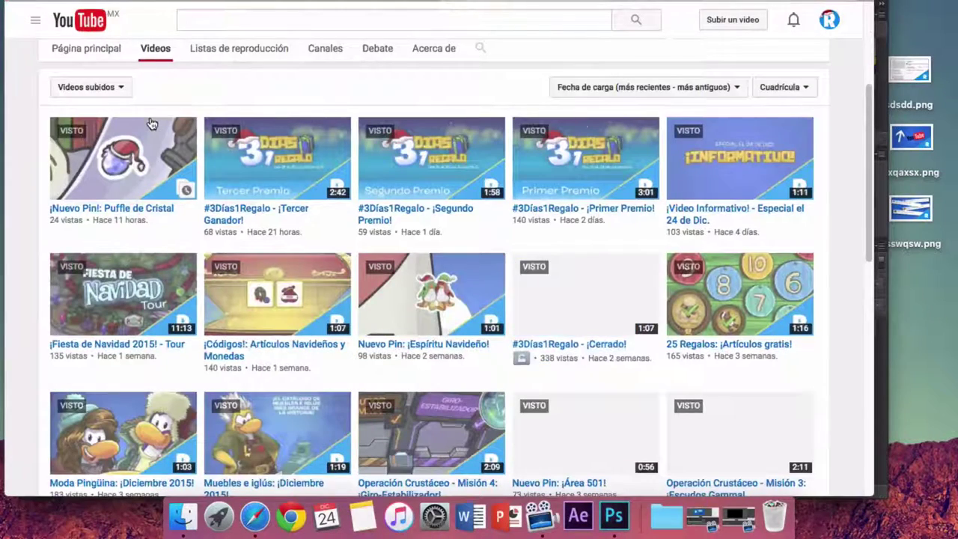
# Open the published video "¡Nuevo Pin!: Puffle de Cristal" from the channel's list and pause its playback.
pyautogui.scroll(-2, 157, 138)
pyautogui.scroll(2, 159, 144)
pyautogui.click(147, 170)
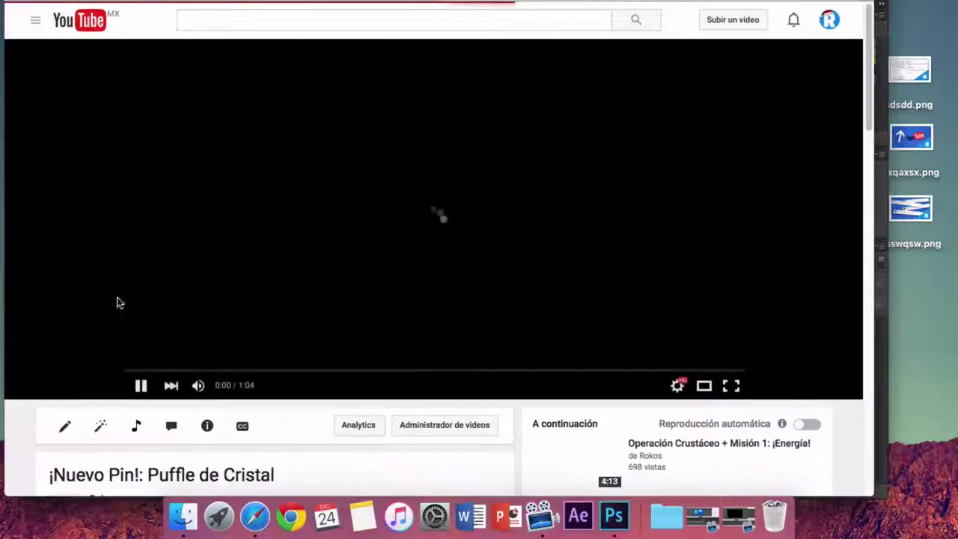
pyautogui.click(139, 384)
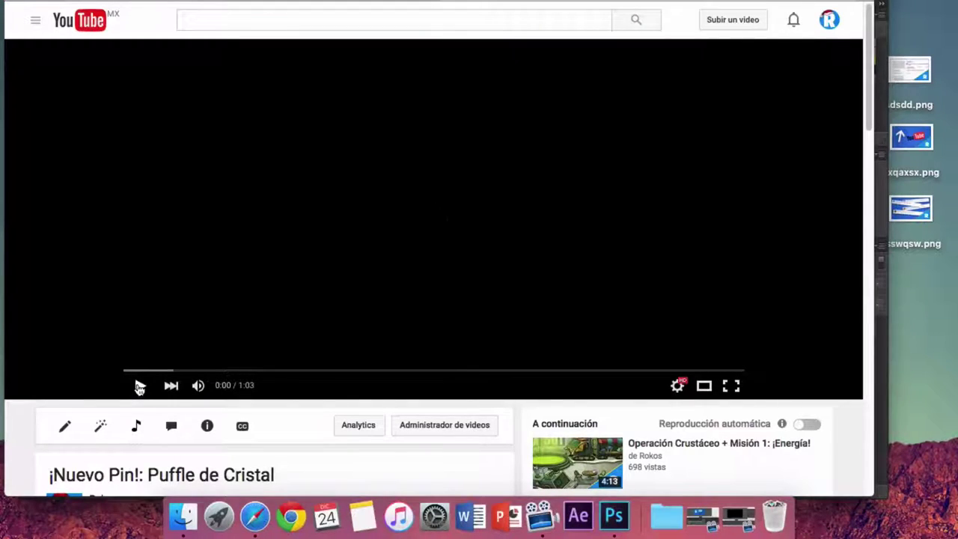
# Expand the published video's full description and open its text for editing, with the cursor near the "¡Visita la isla!" line.
pyautogui.scroll(-5, 101, 318)
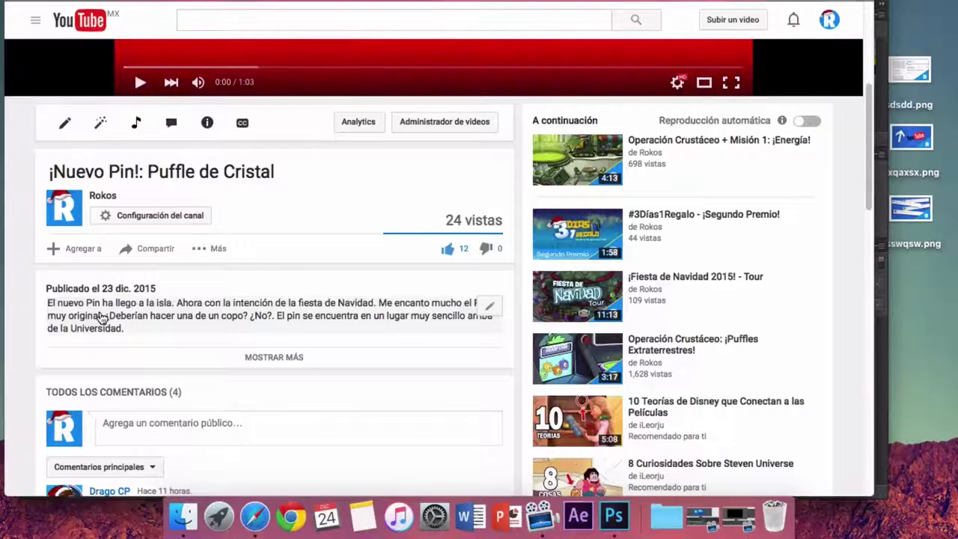
pyautogui.click(257, 356)
pyautogui.scroll(-4, 214, 327)
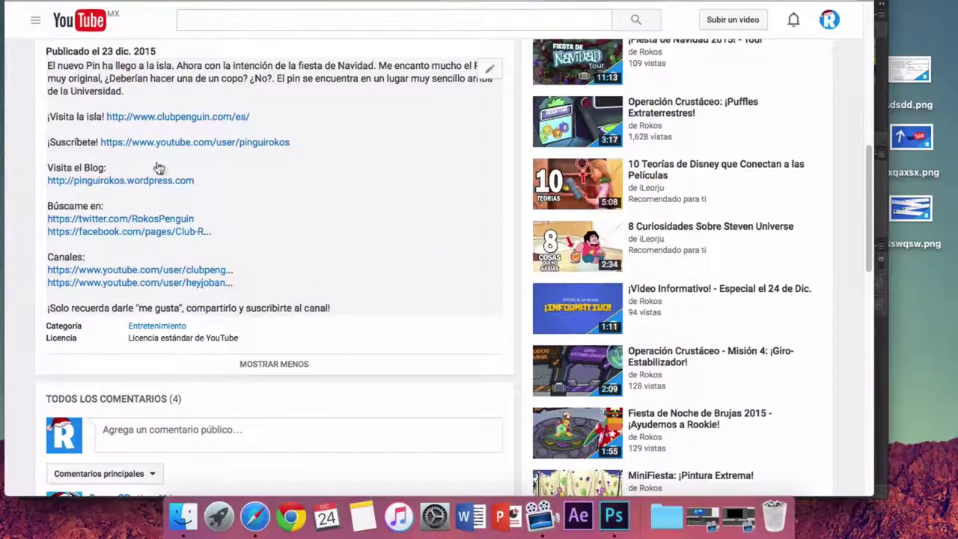
pyautogui.scroll(3, 225, 316)
pyautogui.scroll(-5, 303, 272)
pyautogui.click(253, 136)
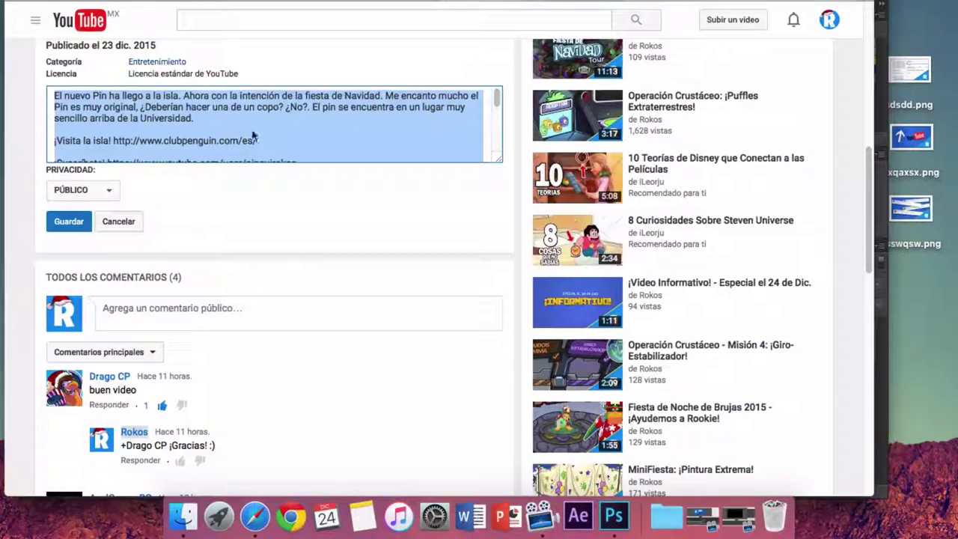
pyautogui.click(111, 131)
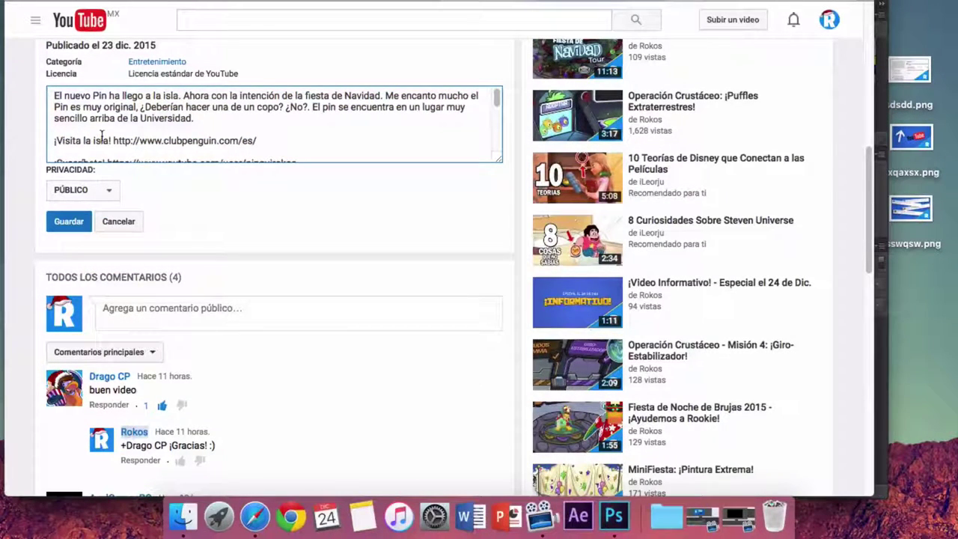